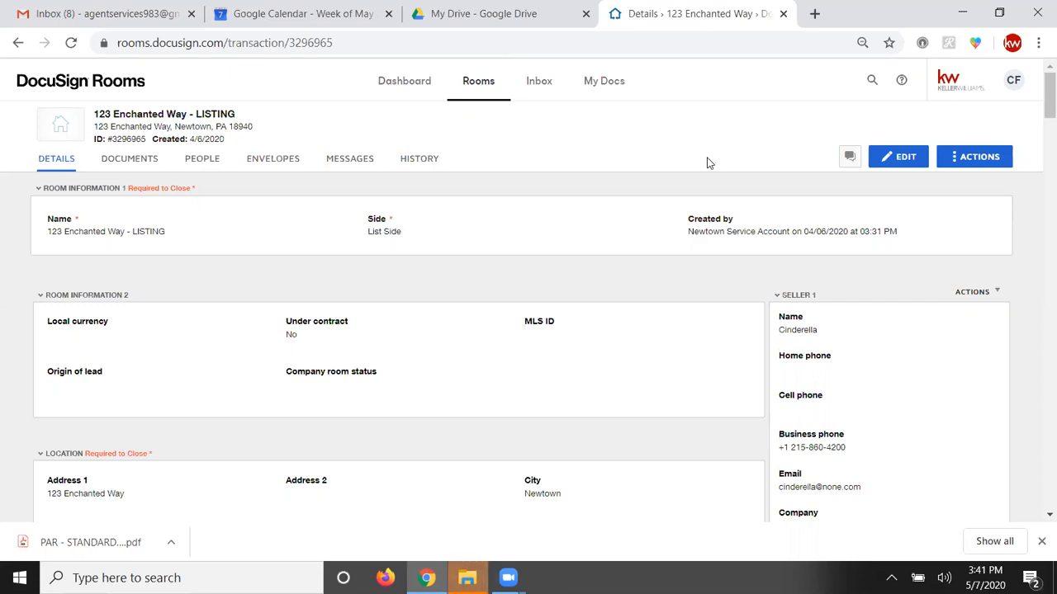
Open the Documents tab of the 123 Enchanted Way - LISTING room.
click(149, 157)
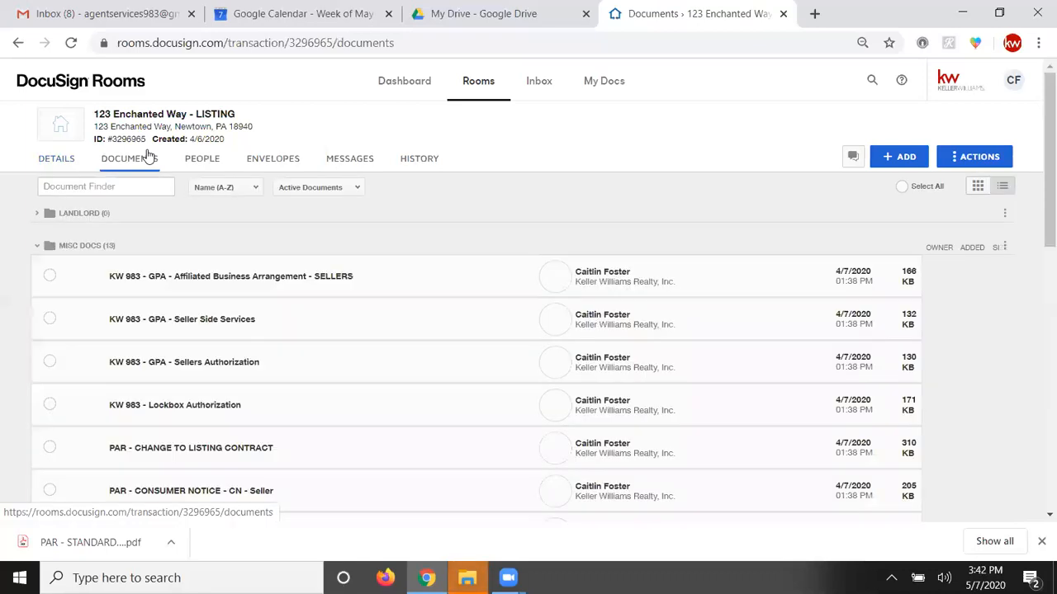
Browse the room's document list, then bring up the + ADD document sources.
scroll(496, 194, down, 1)
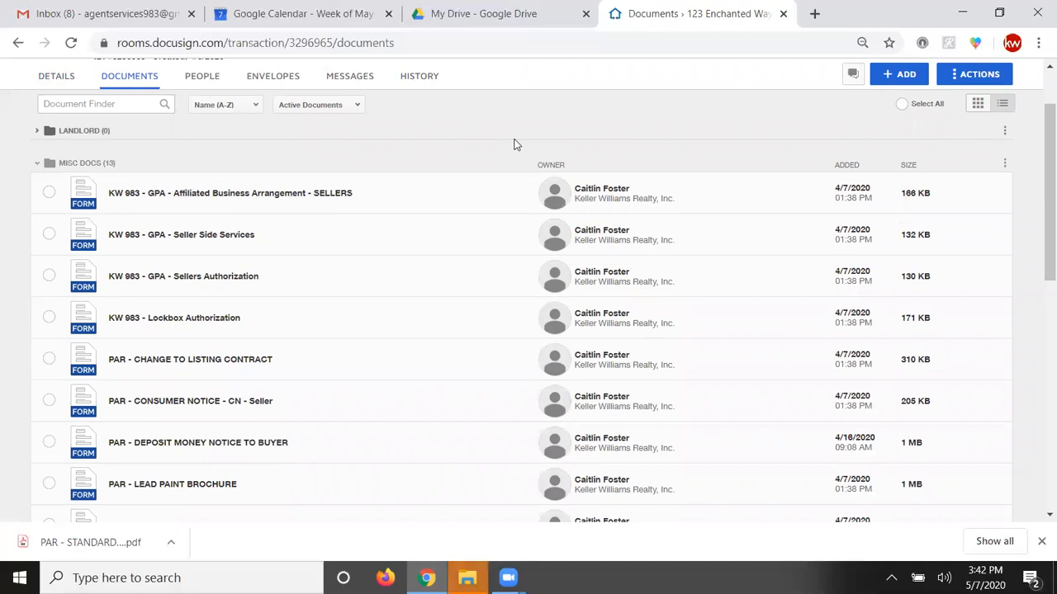
scroll(528, 145, down, 5)
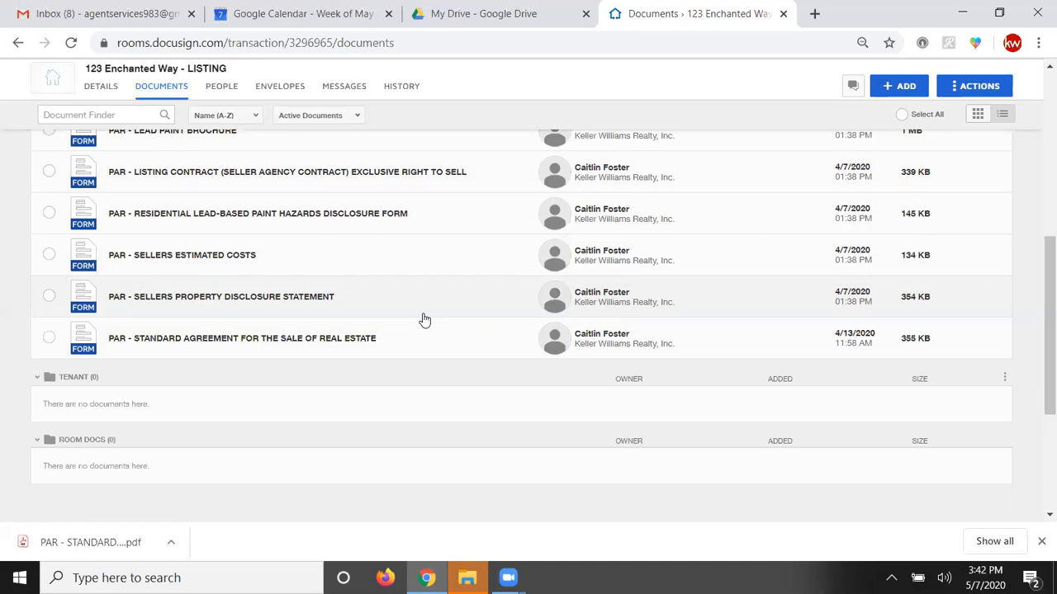
scroll(259, 229, up, 4)
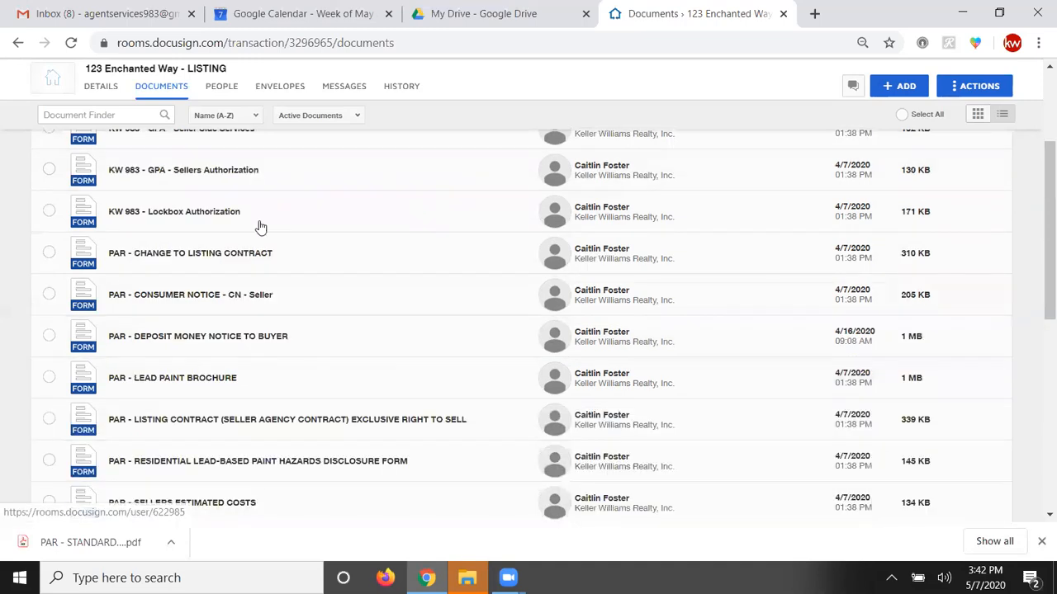
scroll(593, 192, up, 2)
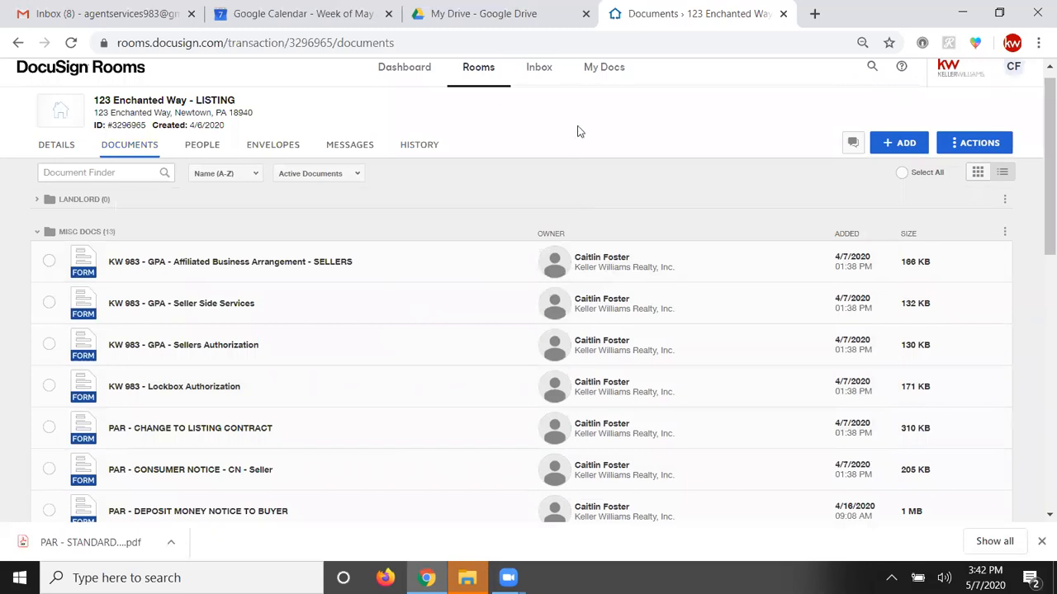
click(889, 146)
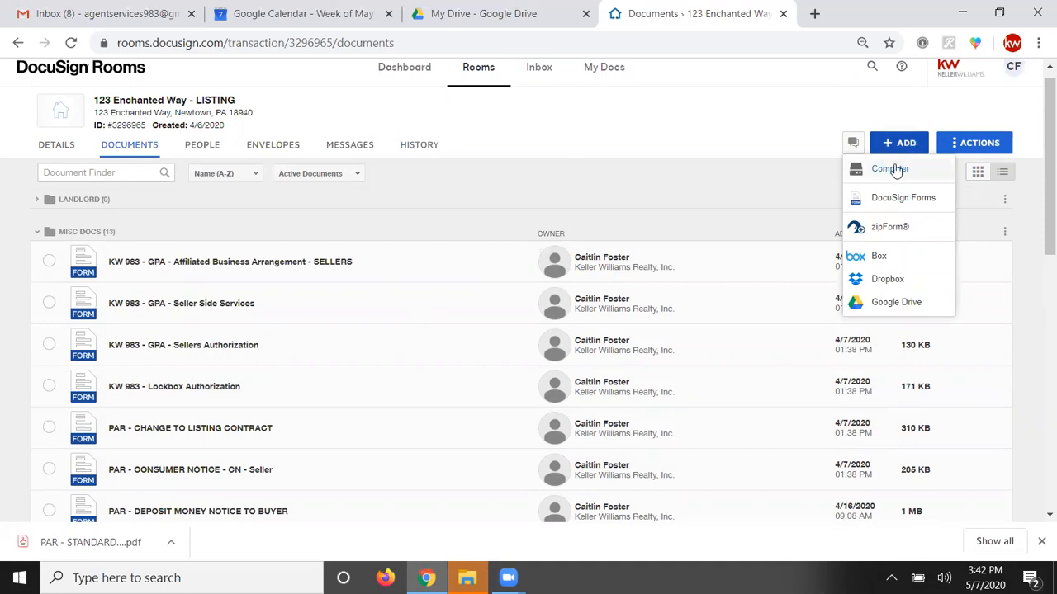
Upload the signed PAR Standard Agreement PDF from the computer into Room Docs.
click(892, 169)
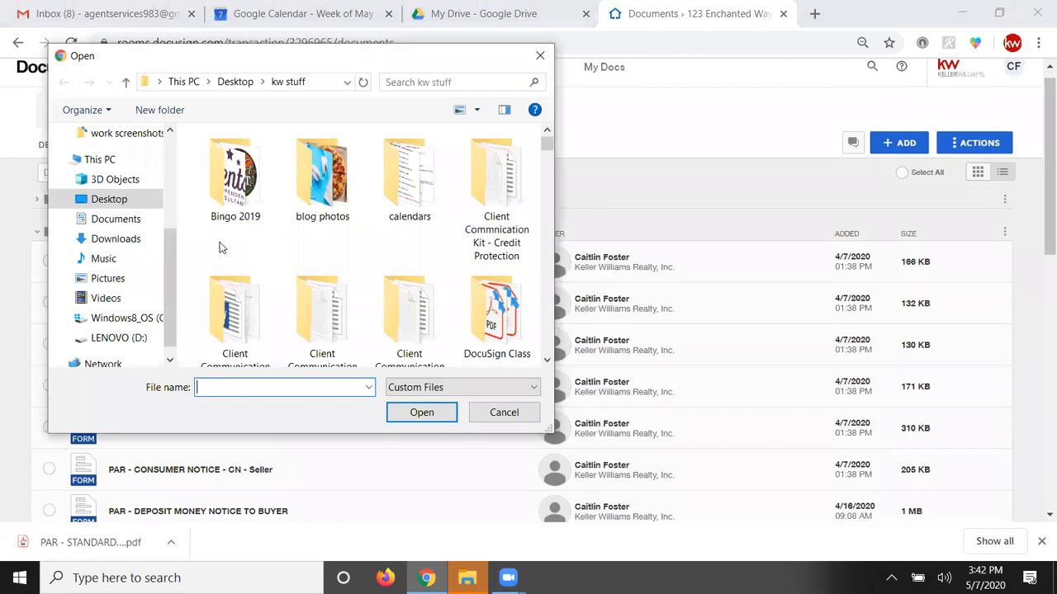
text(par)
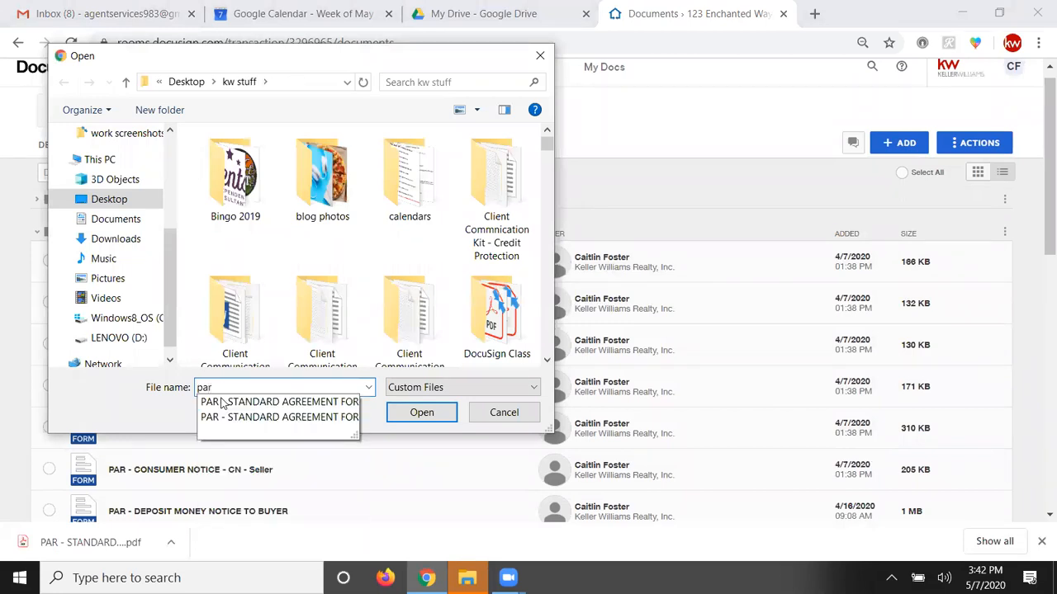
key(Down)
key(Return)
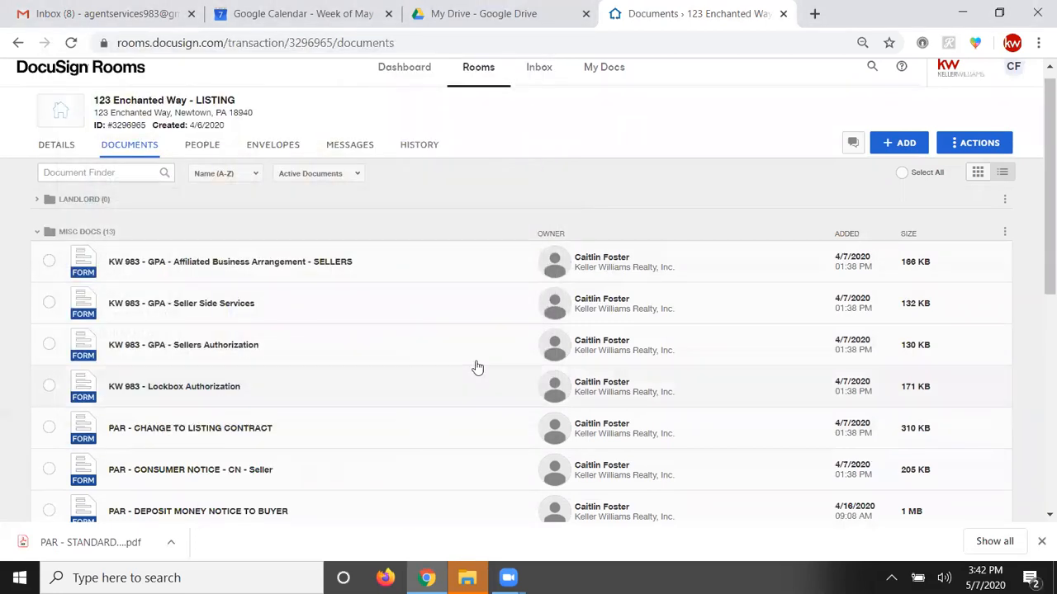
scroll(454, 298, down, 3)
scroll(460, 251, down, 2)
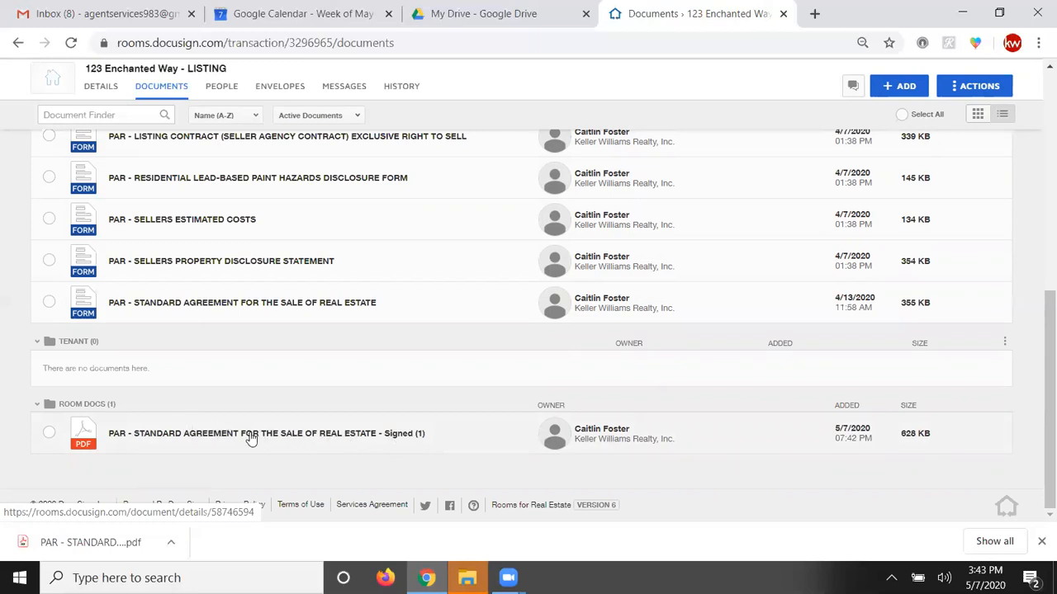
Select the signed PAR agreement PDF in Room Docs and start a DocuSign envelope with it.
click(50, 434)
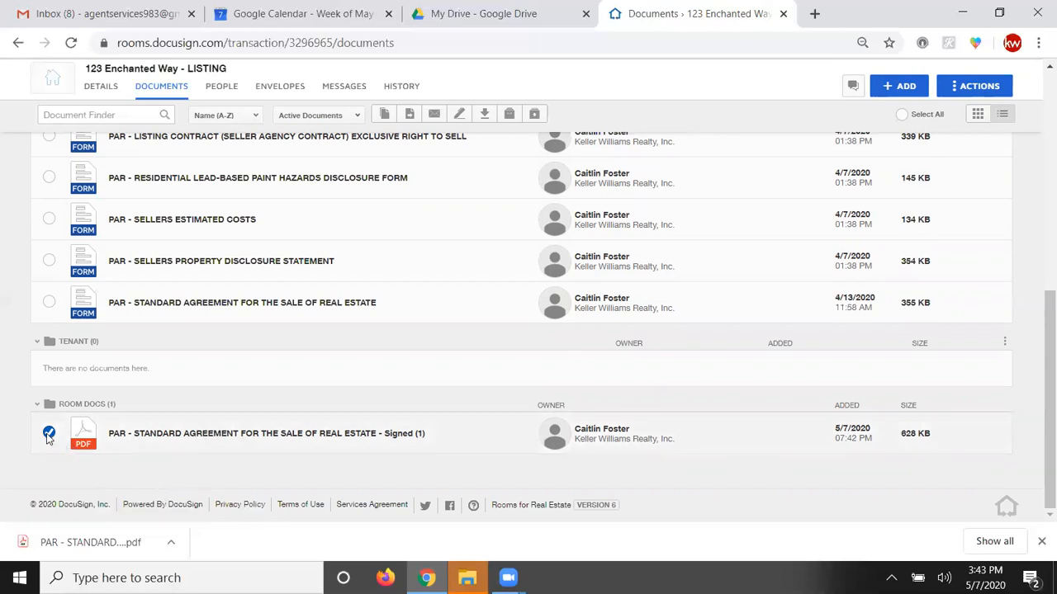
click(461, 116)
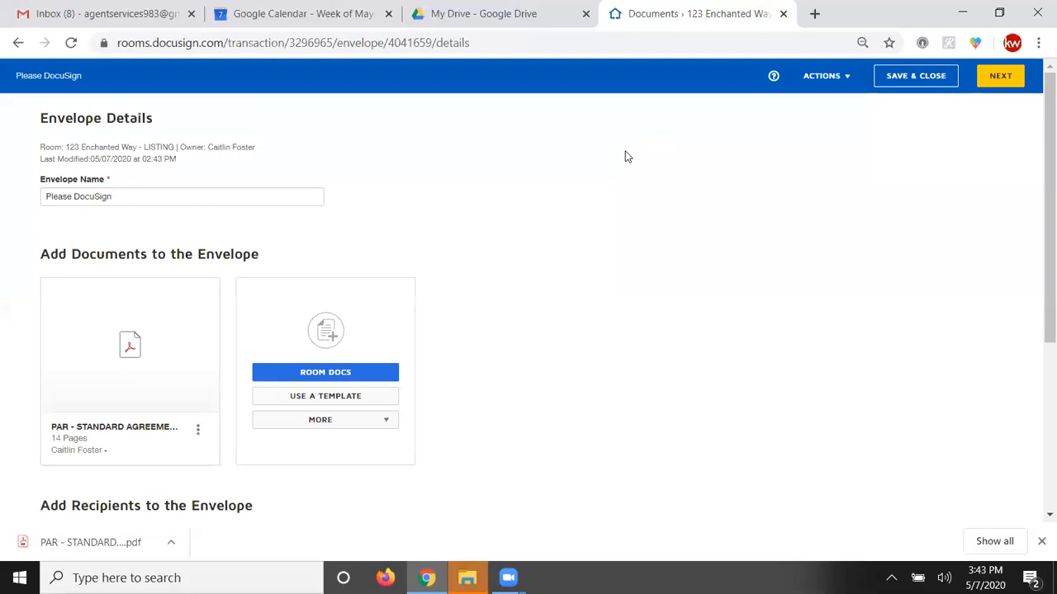
Replace the envelope name 'Please DocuSign' with 'AOS 123 Enchanted Way 5/7/20'.
click(71, 193)
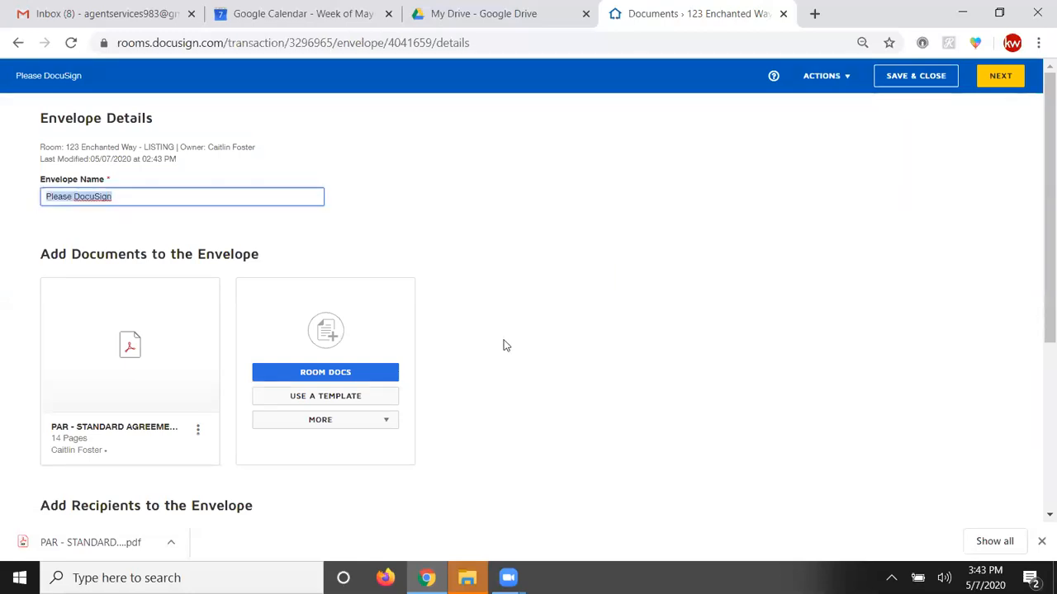
text(A)
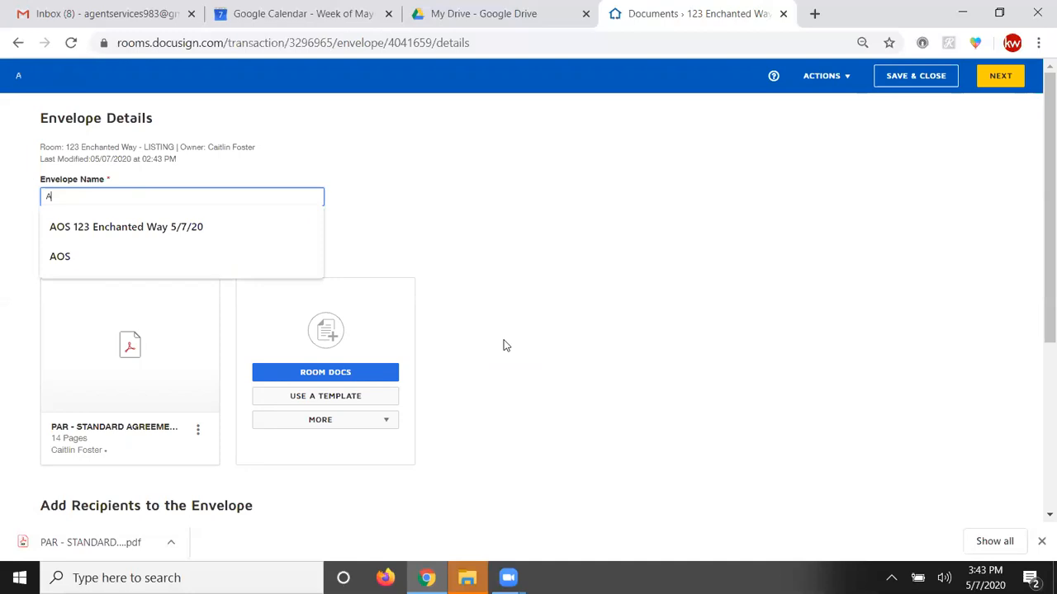
text(OS 12)
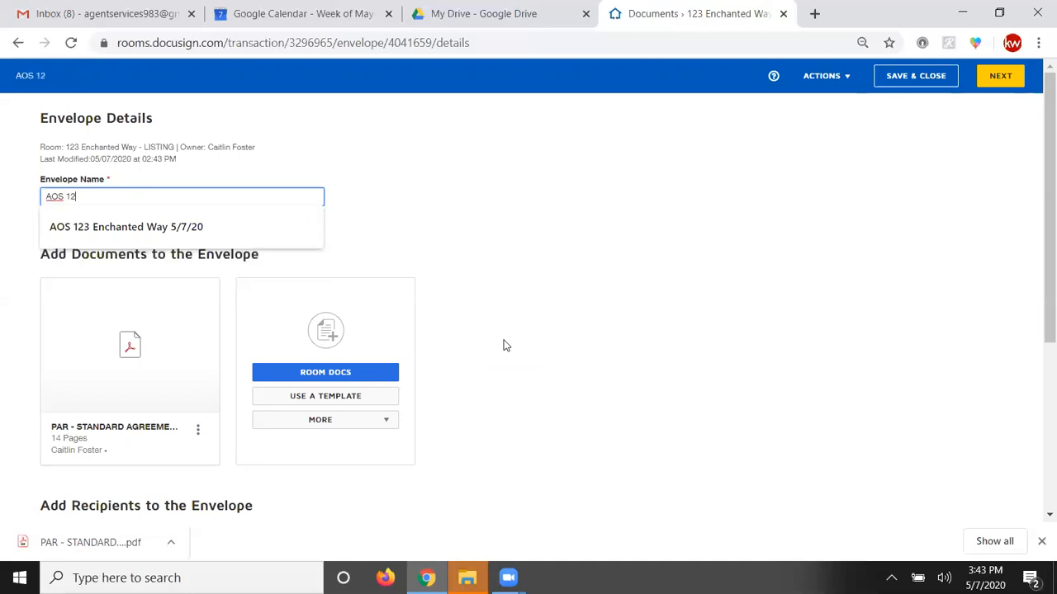
text(3 Enchanted Way )
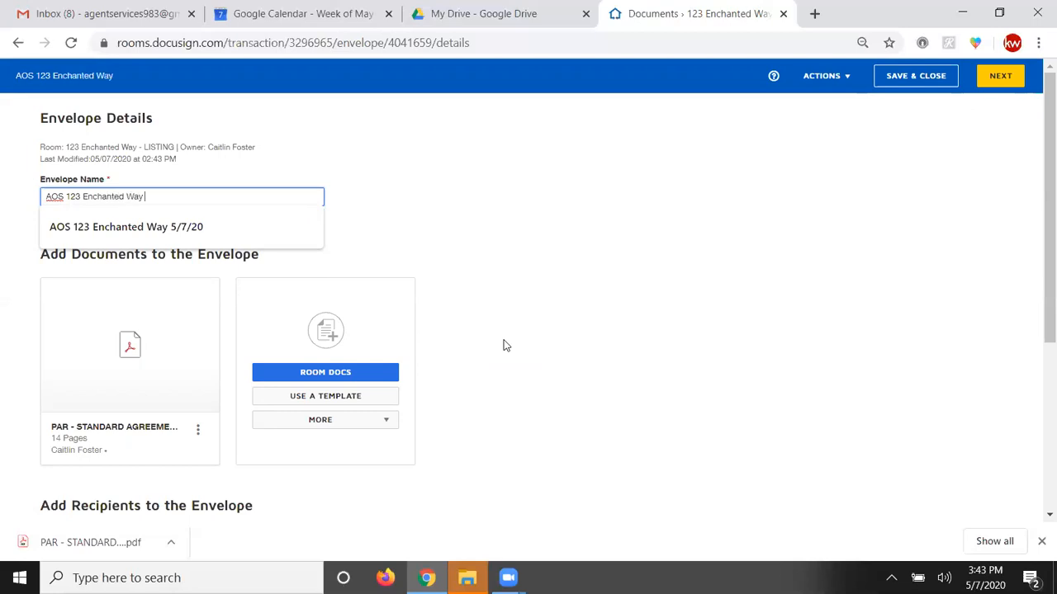
text(5/7/20)
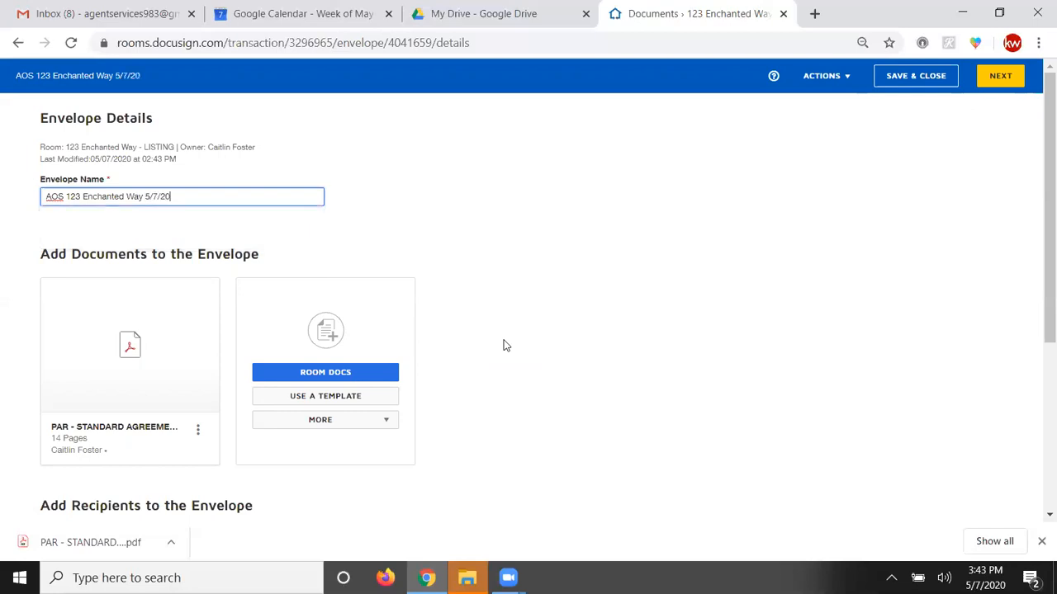
click(499, 222)
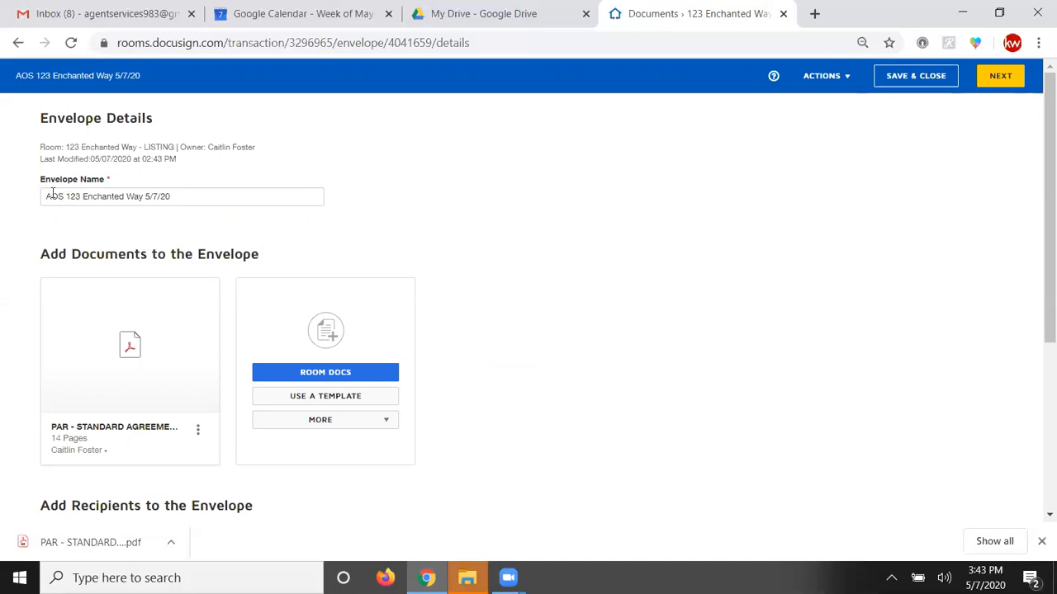
click(192, 196)
text(-)
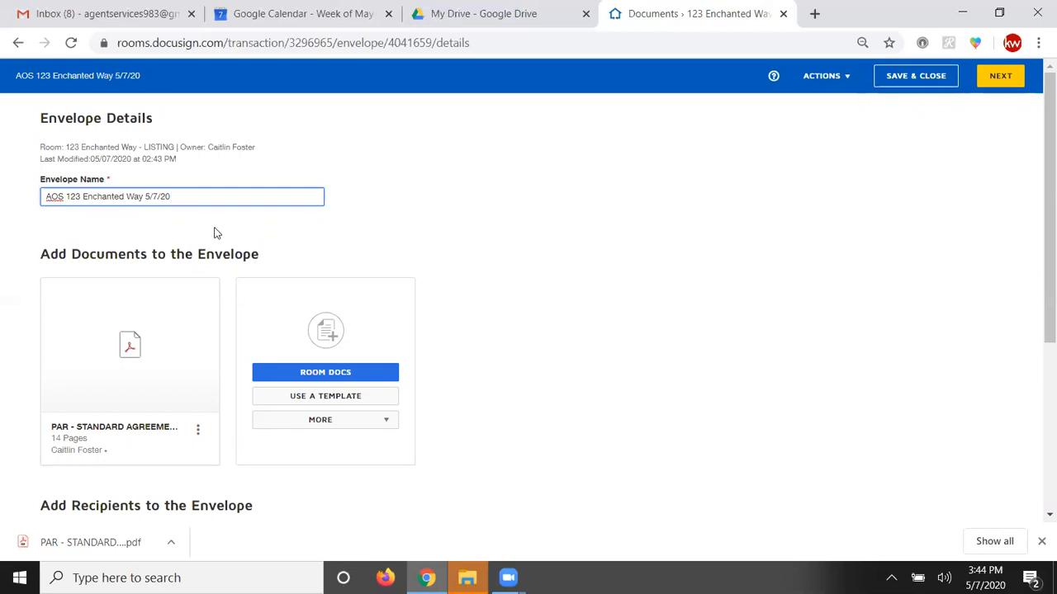
Look over the extra document sources under MORE, then close that list.
scroll(97, 332, down, 1)
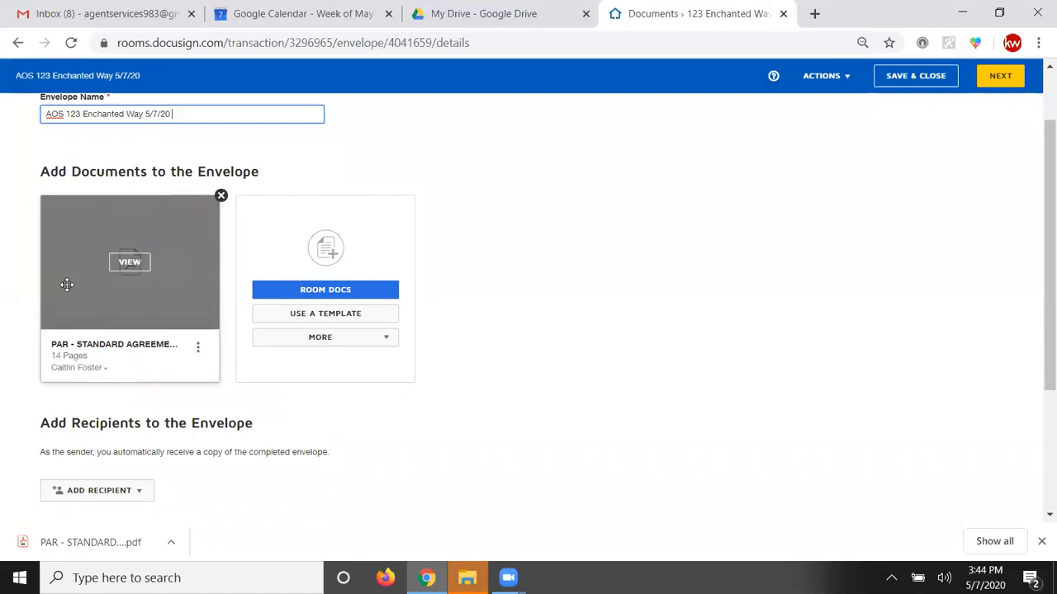
click(329, 341)
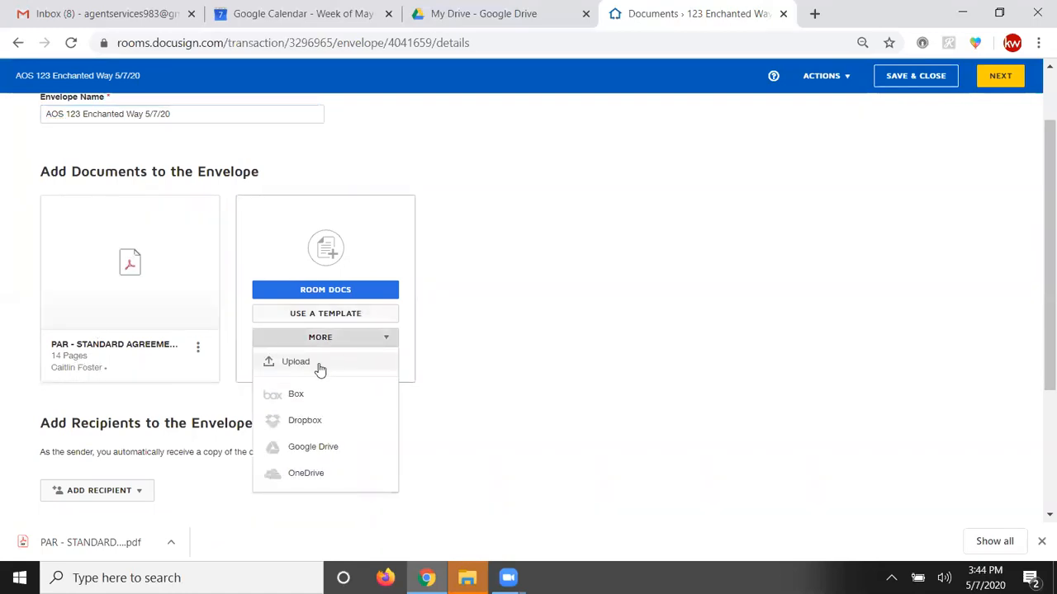
click(464, 329)
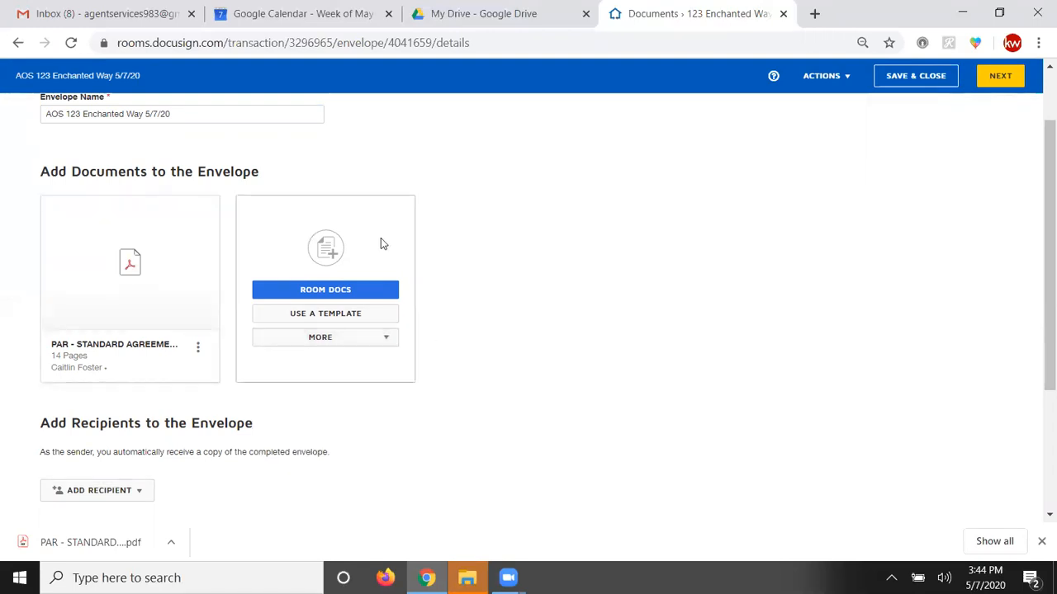
scroll(212, 243, down, 1)
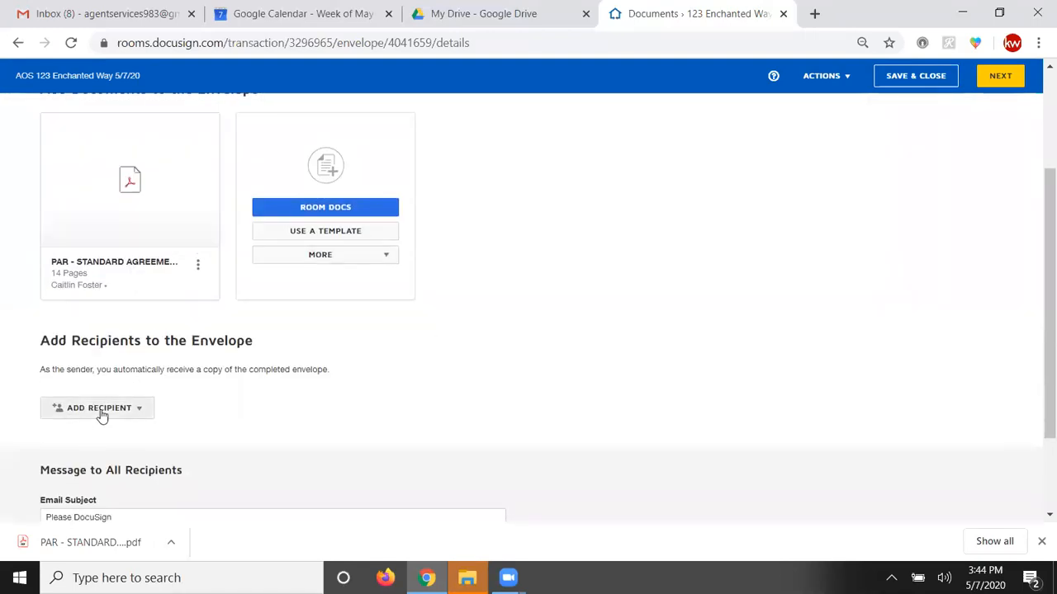
Add Seller 1 and Seller 2 from the room's participants as envelope recipients.
click(101, 413)
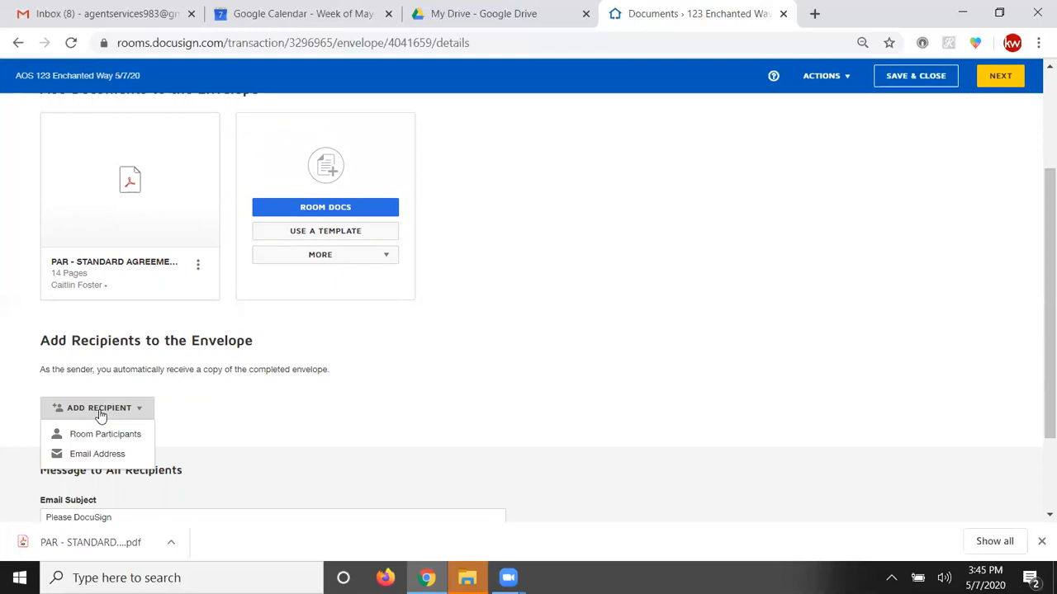
click(96, 435)
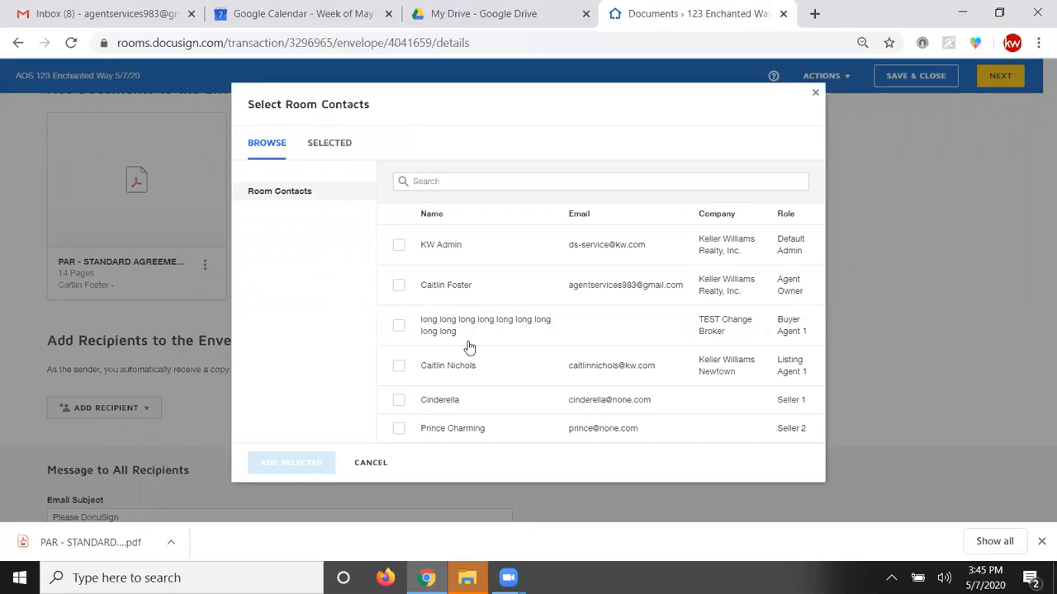
click(401, 403)
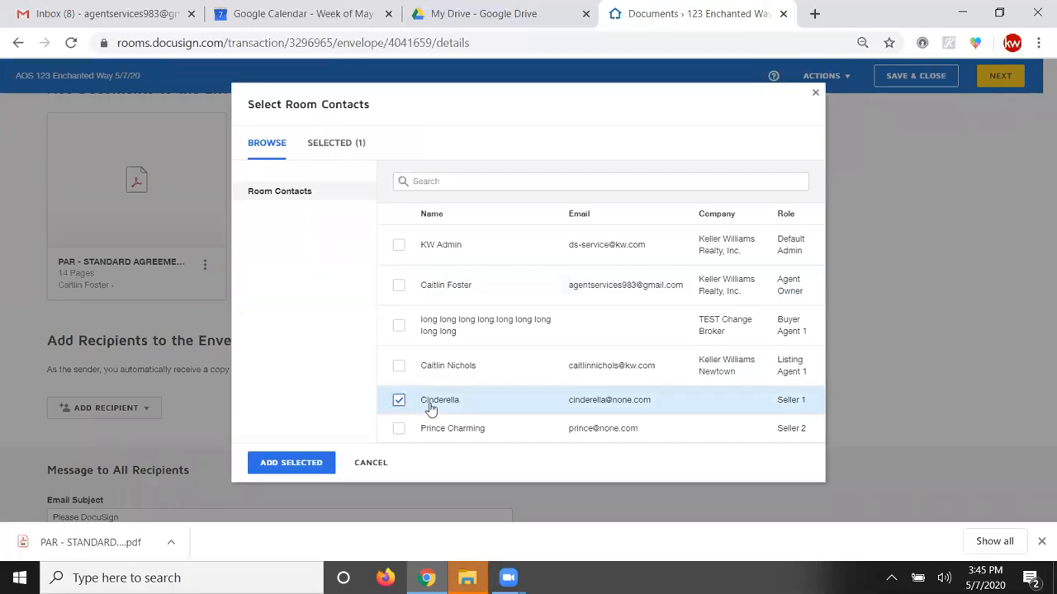
click(399, 428)
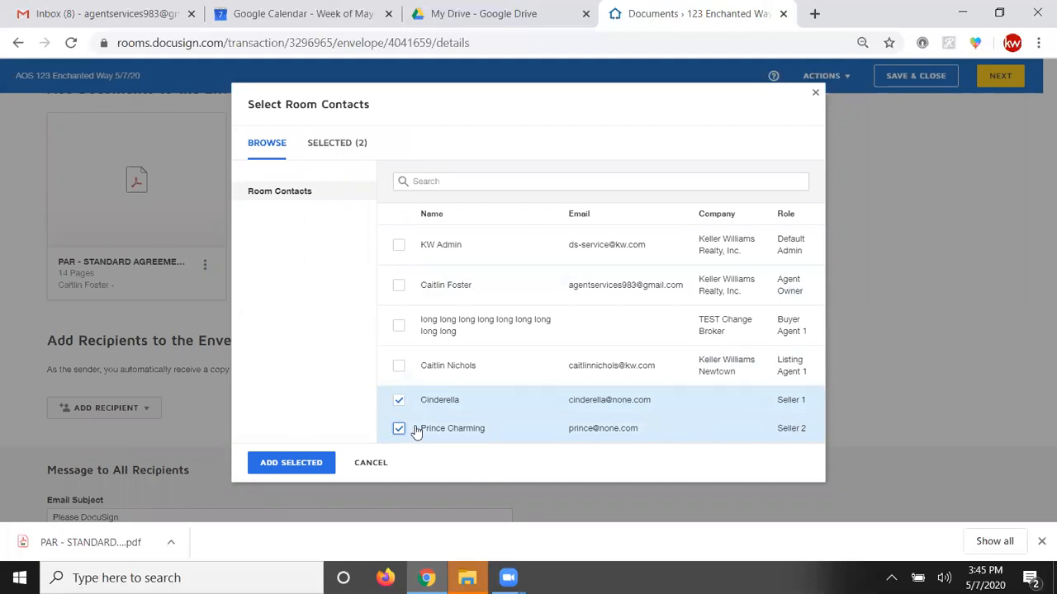
click(295, 464)
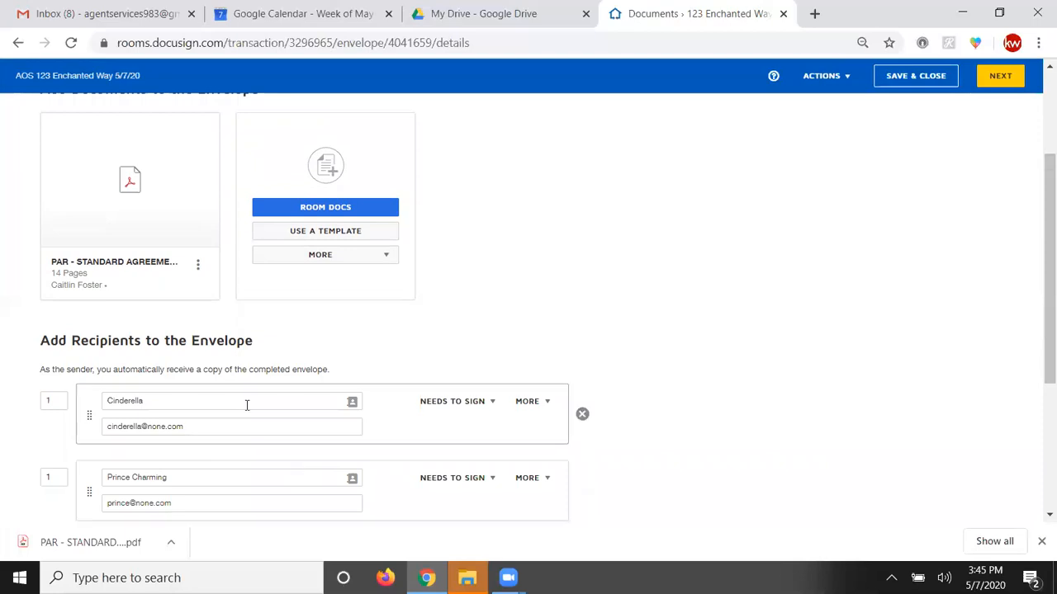
Review the recipient list and continue to the add-fields page.
scroll(245, 404, down, 3)
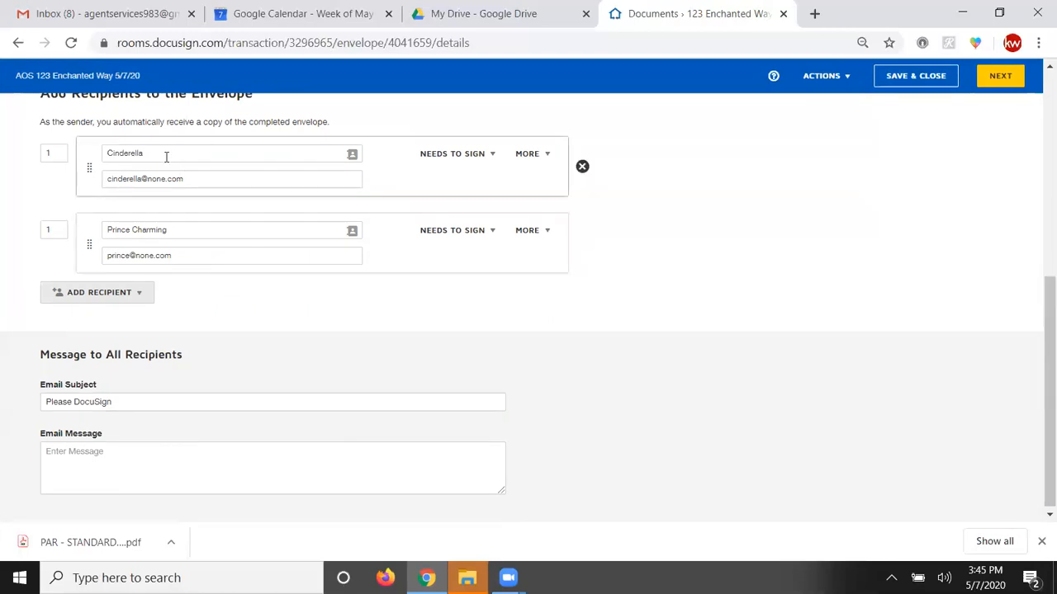
drag(35, 357, 192, 350)
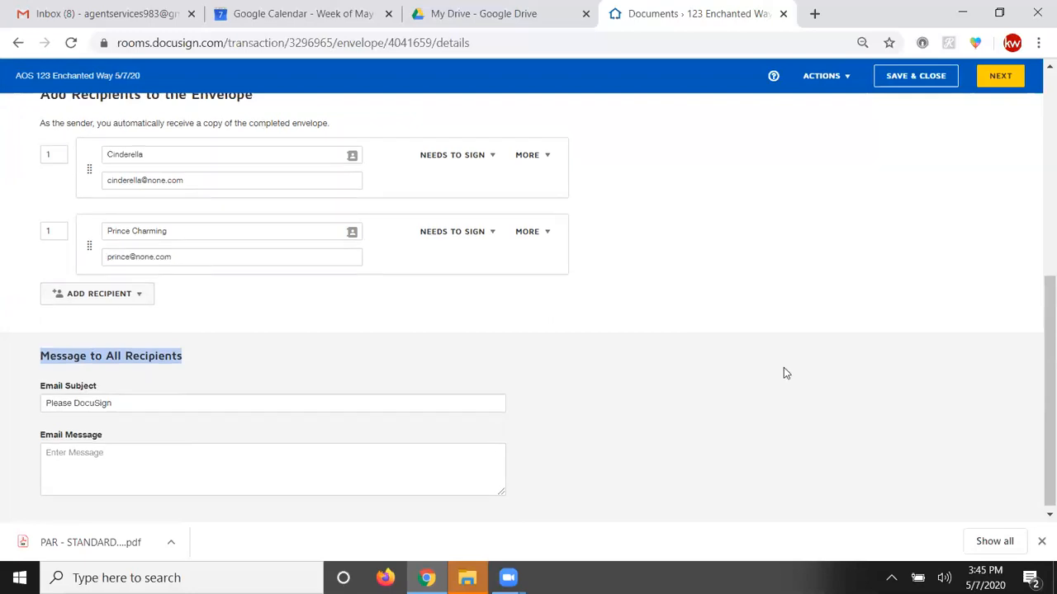
scroll(789, 369, up, 5)
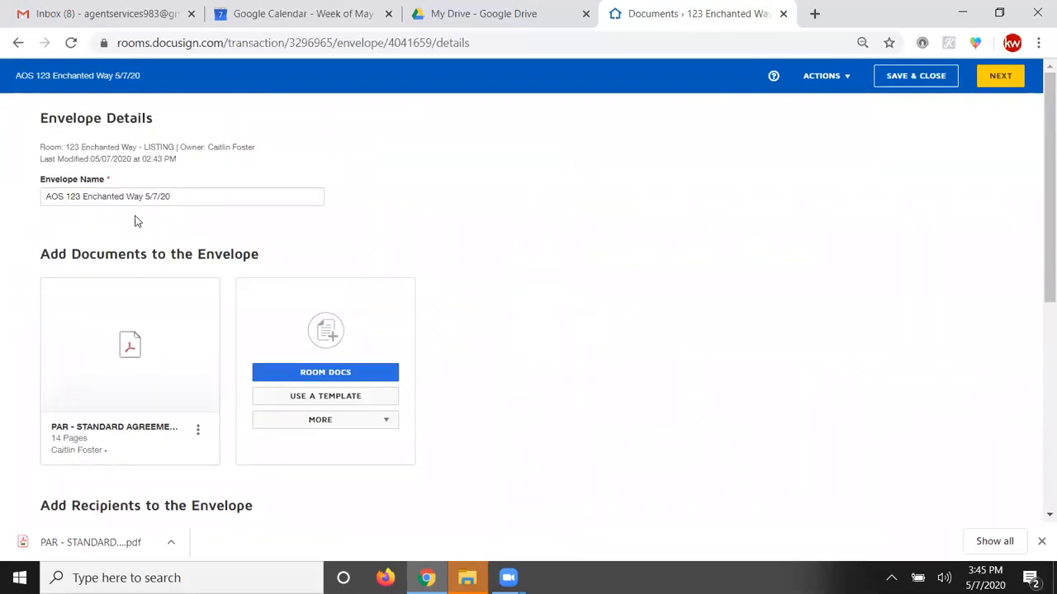
click(1006, 74)
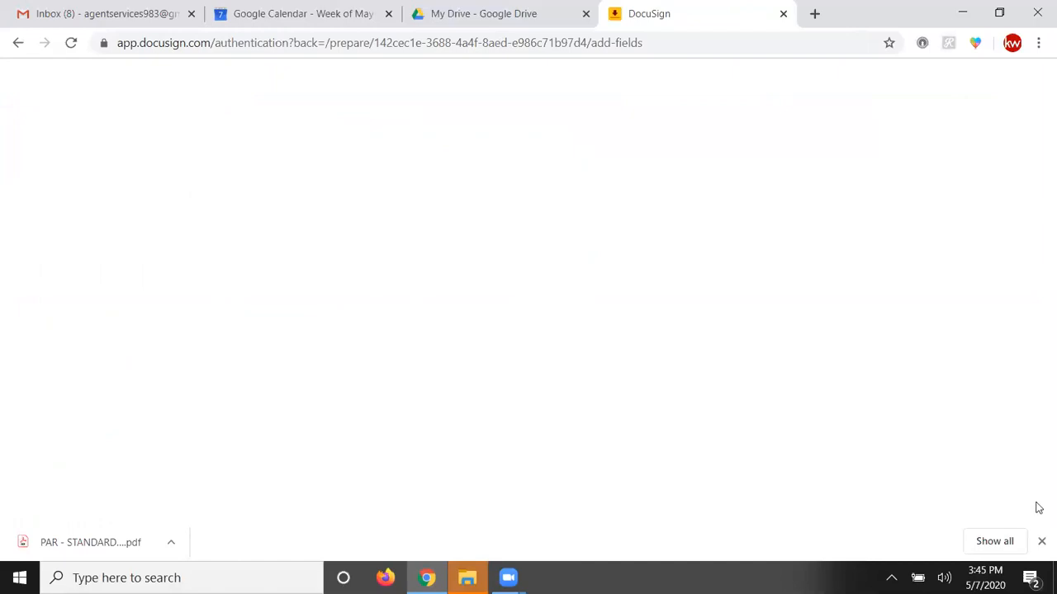
Dismiss the download notice and review page 1 with the first seller as the active recipient.
click(1041, 541)
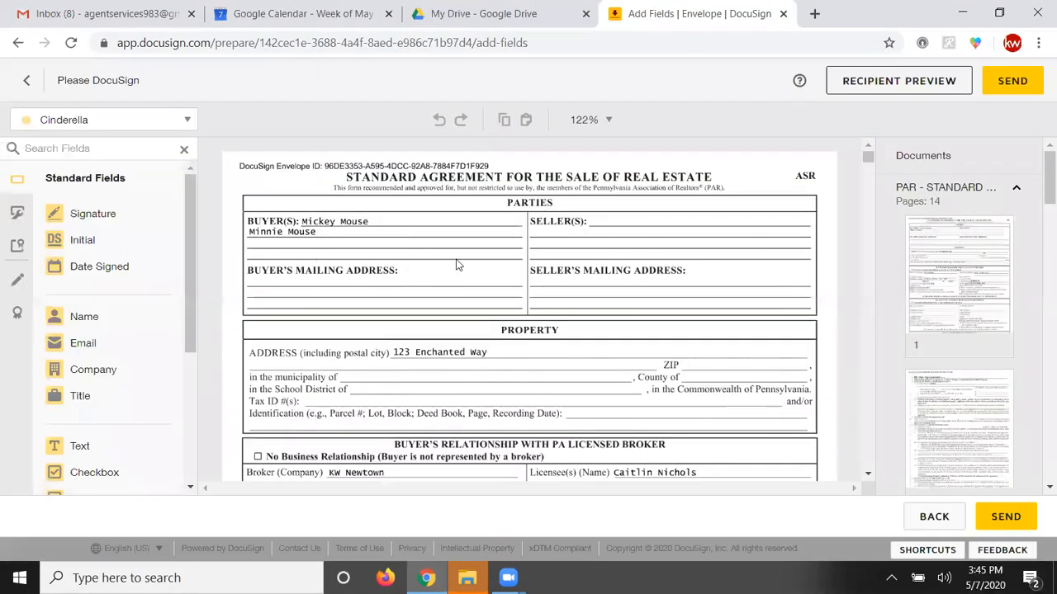
scroll(450, 248, down, 1)
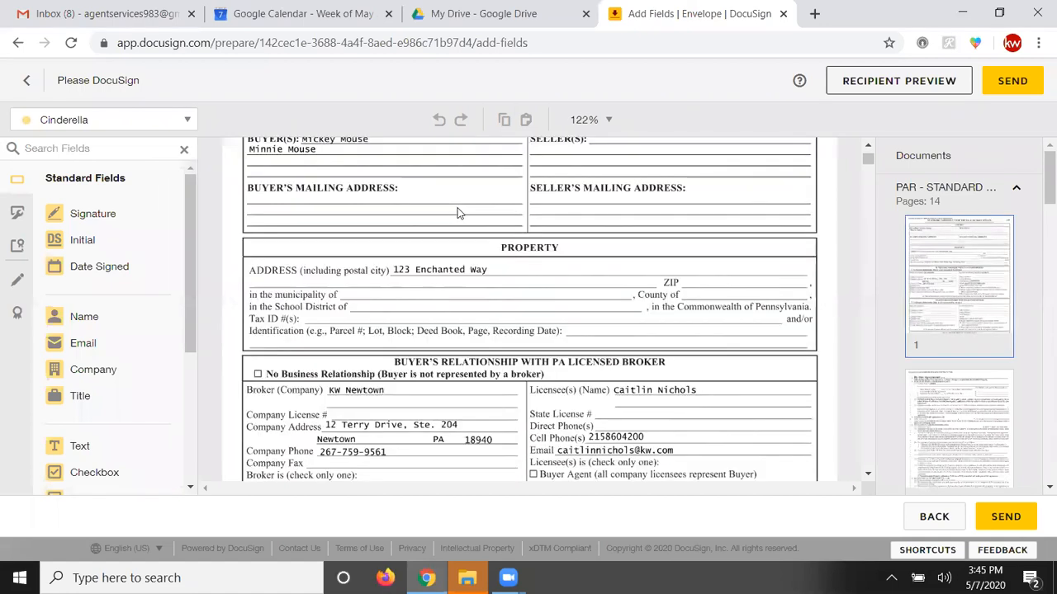
scroll(673, 260, down, 5)
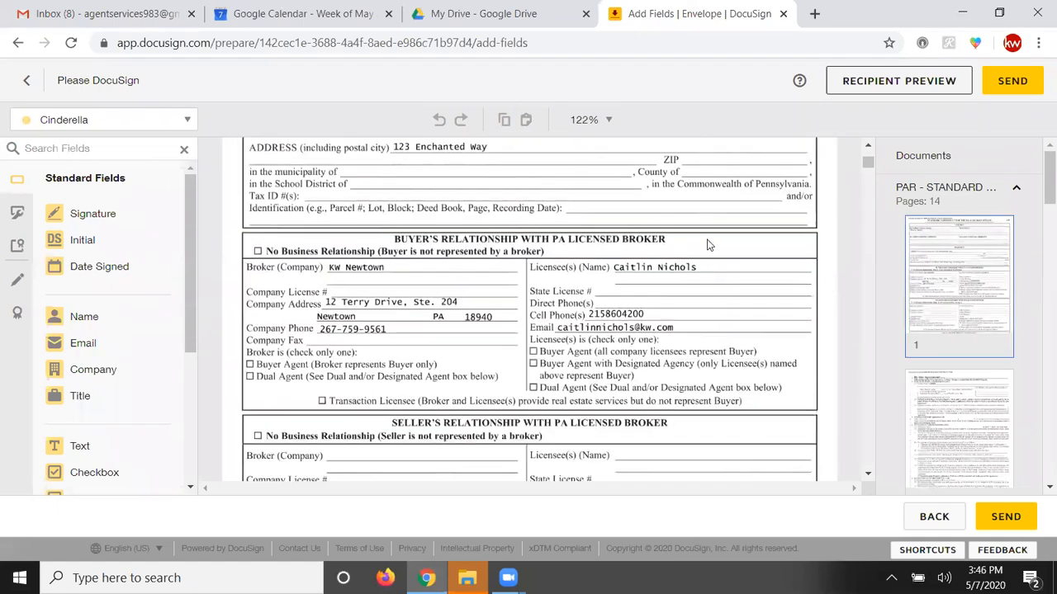
scroll(698, 263, down, 1)
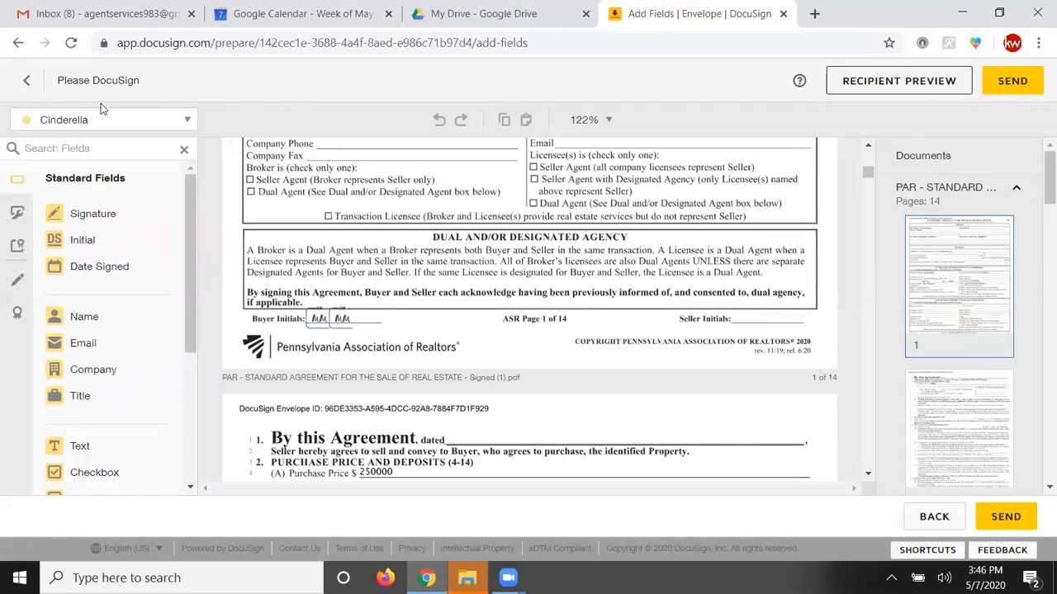
click(103, 124)
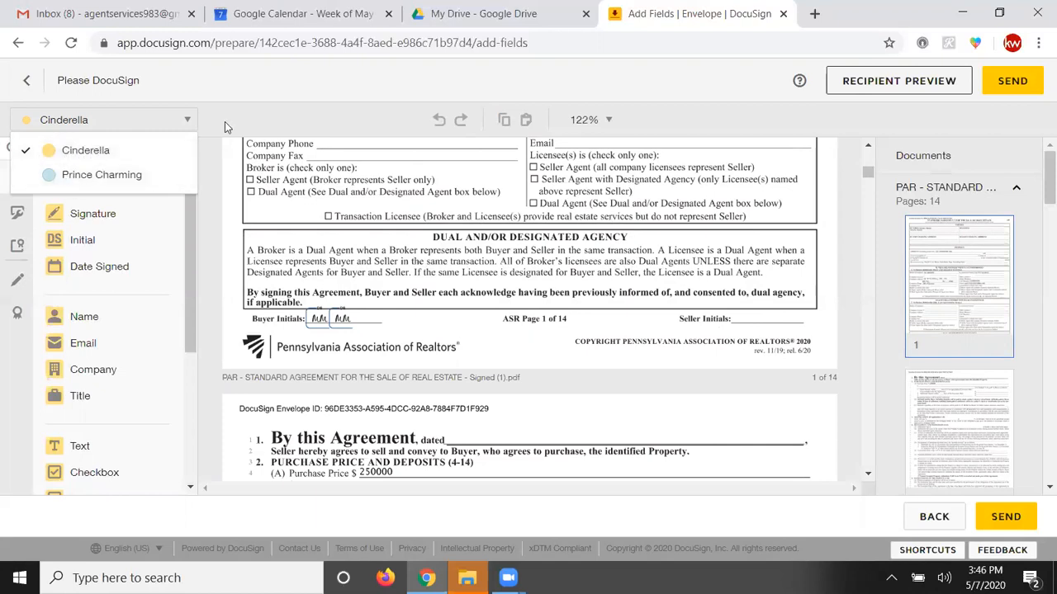
click(179, 130)
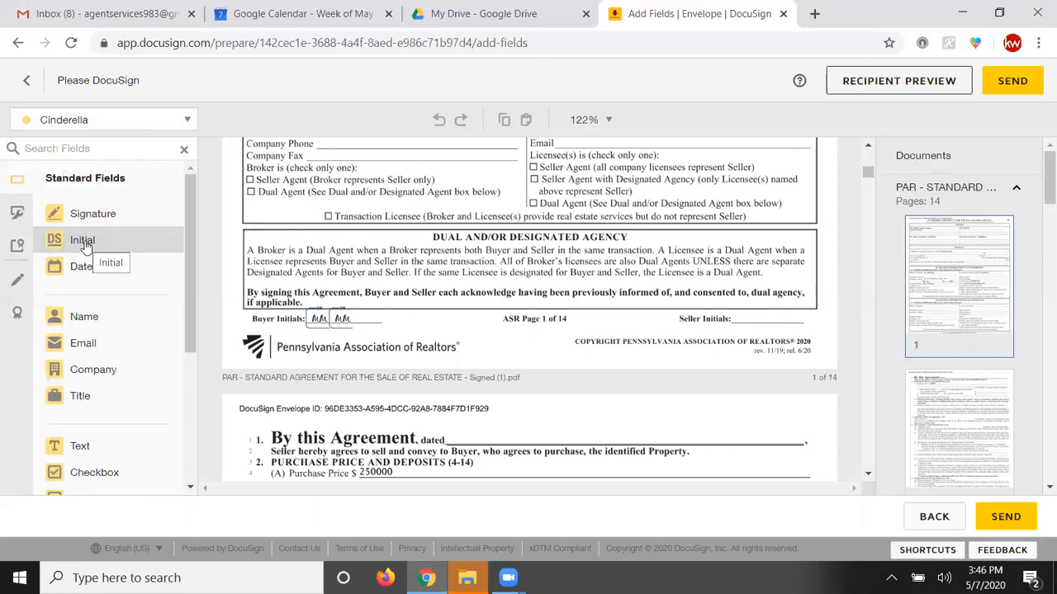
Place sized Initial fields for both sellers on page 1's Seller Initials line.
drag(89, 239, 733, 289)
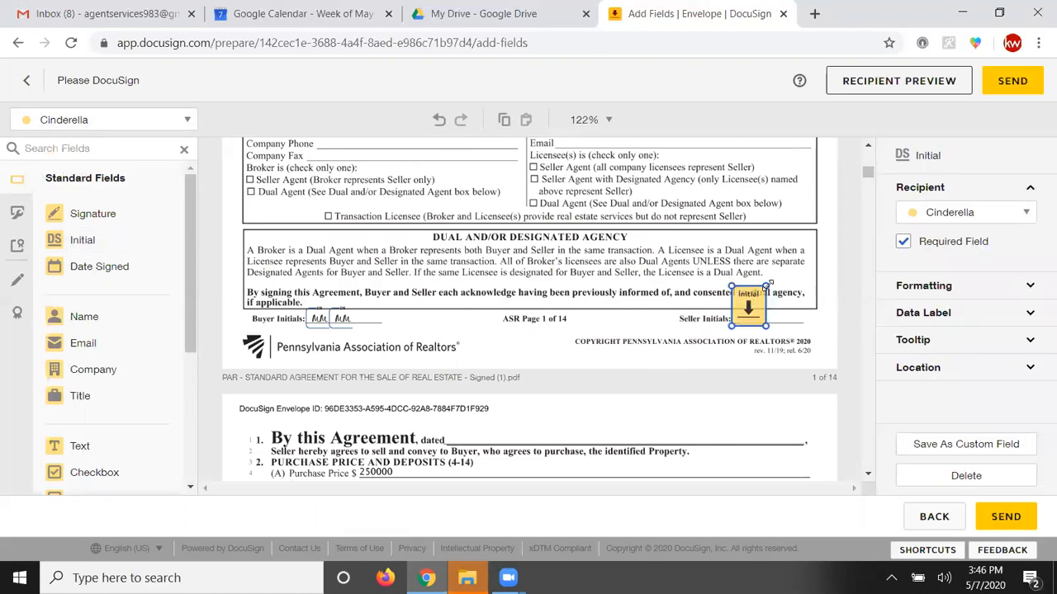
drag(765, 286, 753, 302)
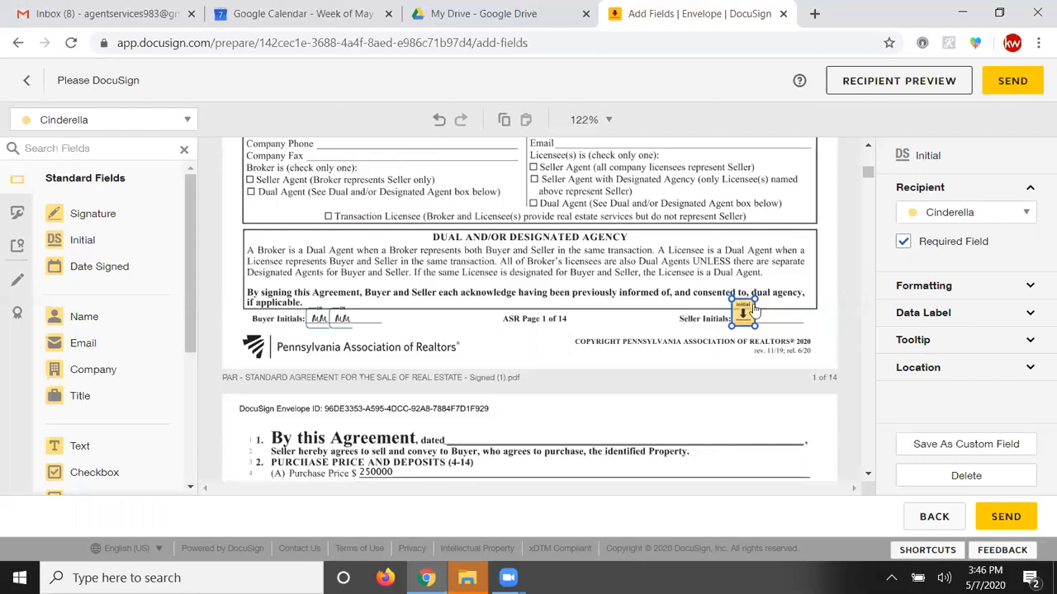
click(118, 128)
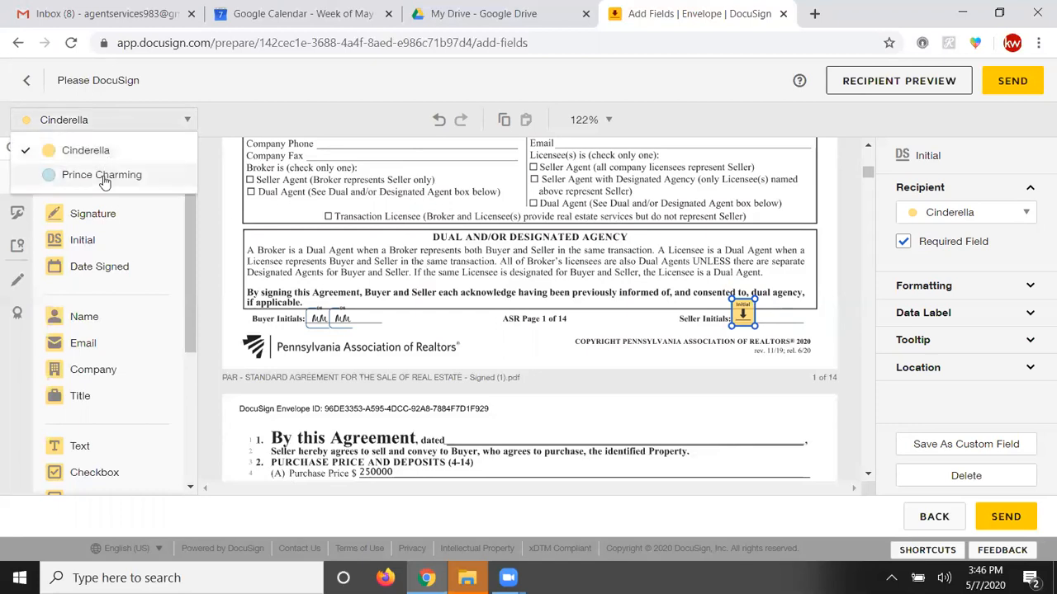
click(112, 175)
drag(102, 248, 760, 304)
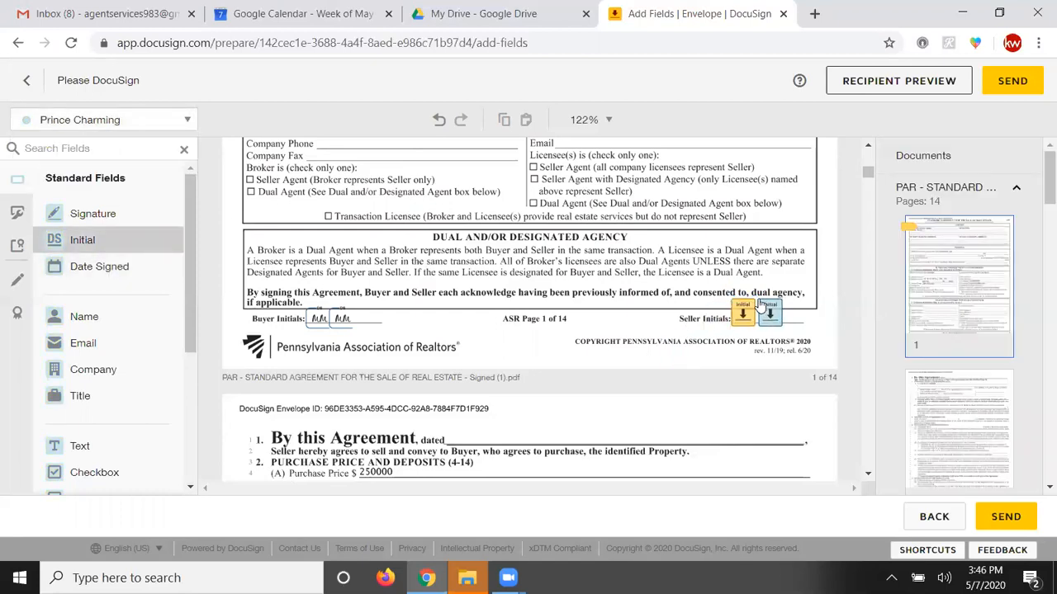
click(658, 328)
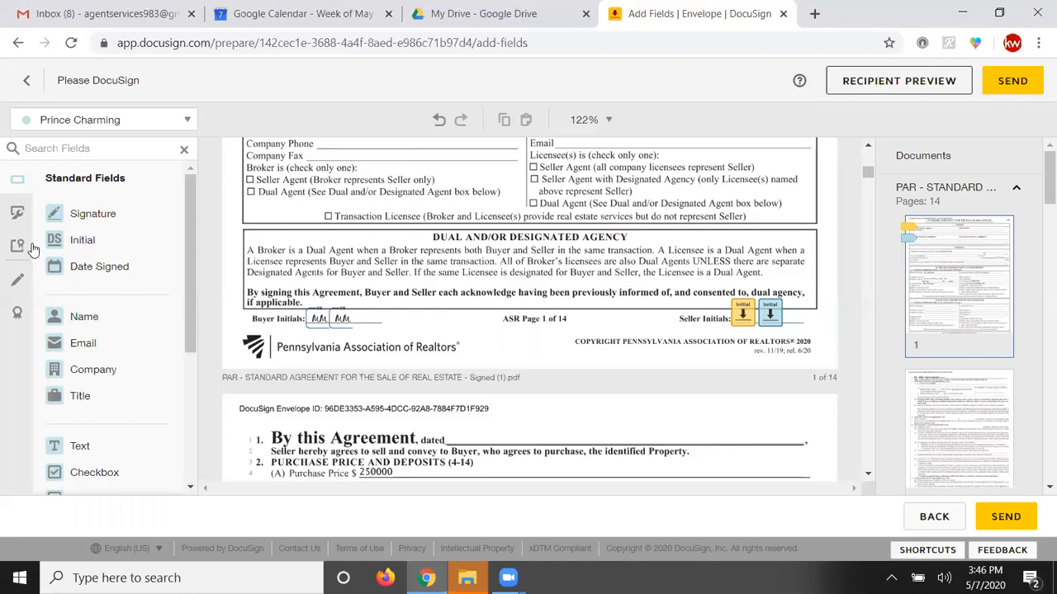
Add aligned Date Signed fields for each seller below their initials, then select all four fields.
click(112, 127)
click(115, 157)
drag(99, 265, 651, 330)
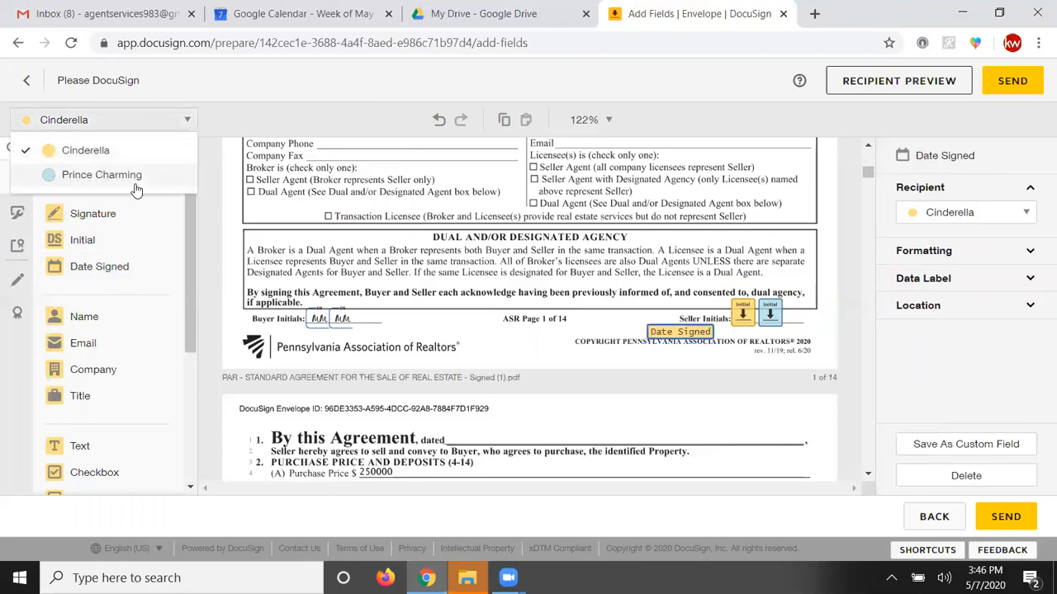
click(124, 176)
drag(130, 271, 773, 332)
drag(685, 338, 720, 332)
click(811, 334)
drag(811, 334, 806, 330)
click(834, 335)
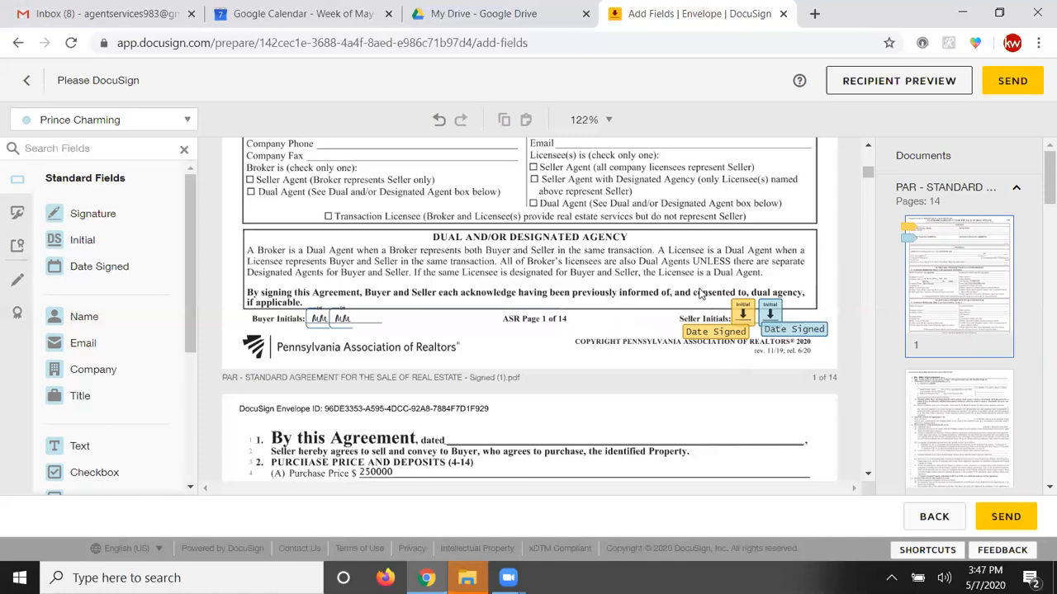
drag(698, 289, 830, 361)
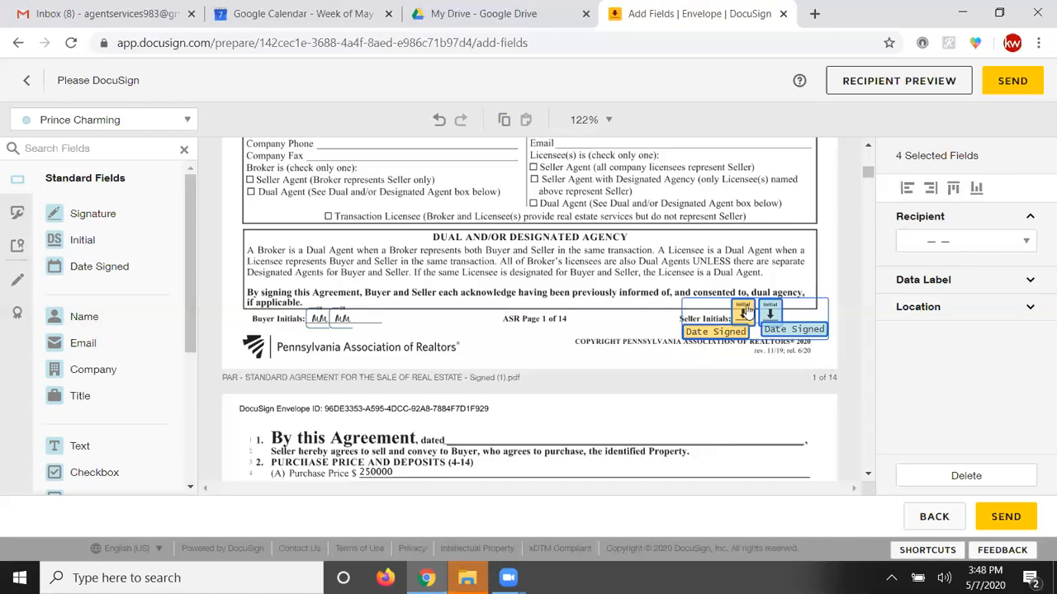
Paste the four seller fields onto page 2 and position them on its Seller Initials line.
scroll(607, 296, down, 2)
scroll(606, 295, down, 8)
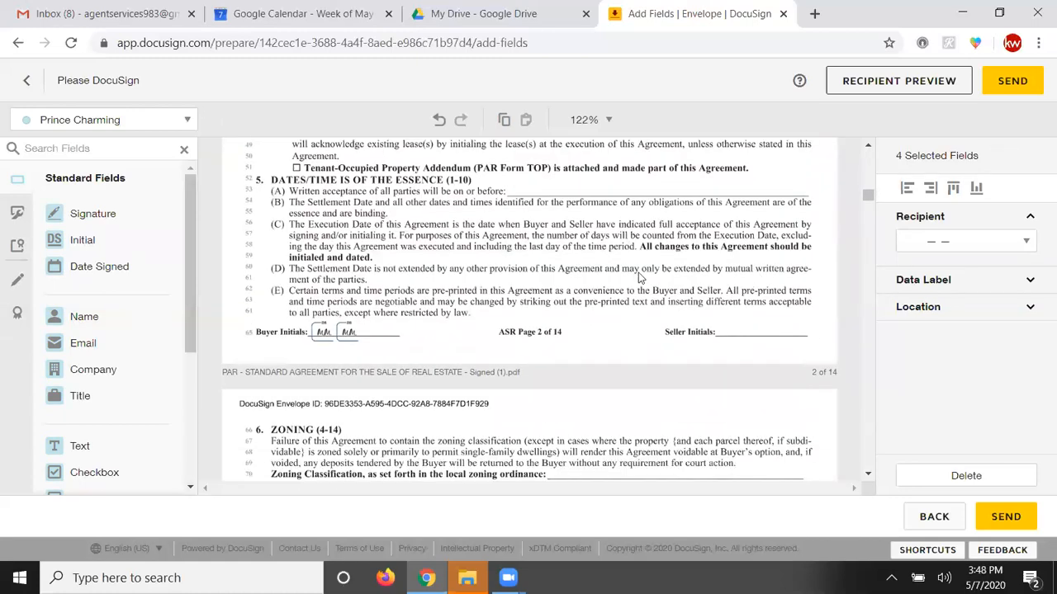
scroll(632, 280, down, 1)
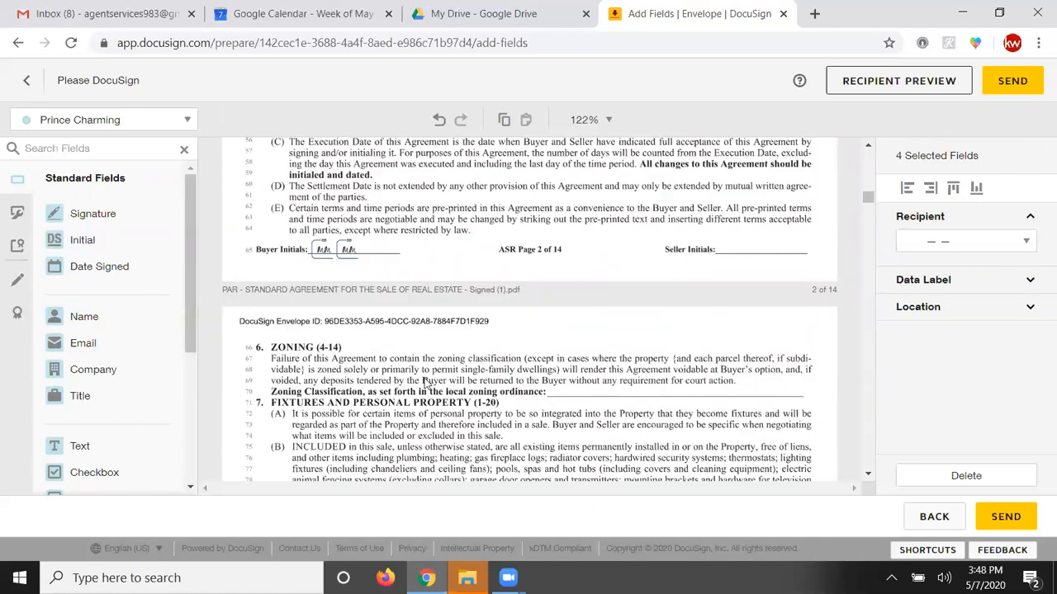
scroll(618, 400, up, 2)
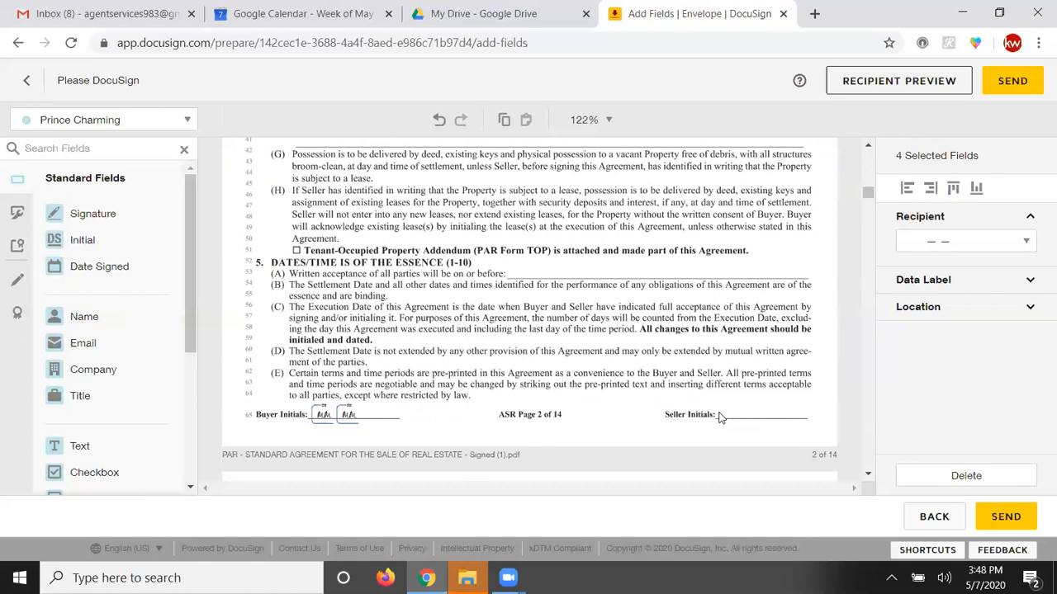
key(ctrl+v)
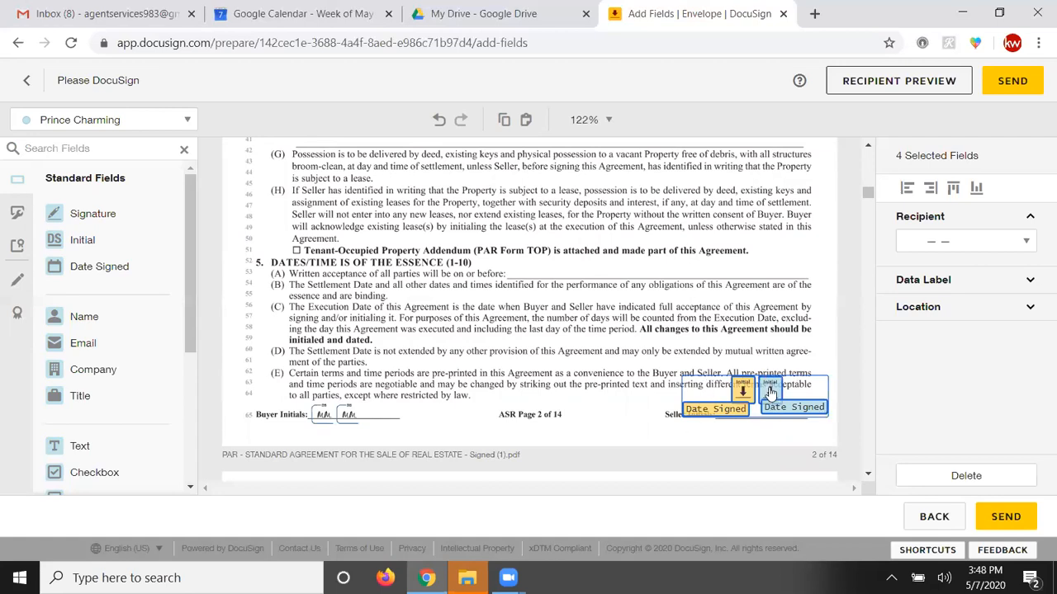
drag(770, 388, 770, 401)
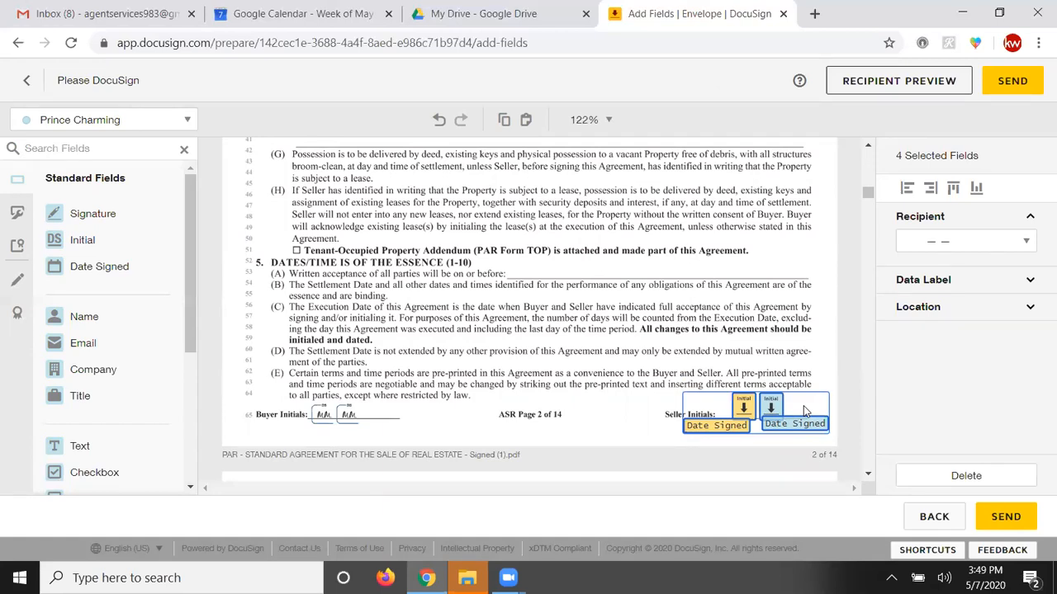
Paste both sellers' Initial and Date Signed fields onto pages 3 through 7.
scroll(630, 368, down, 8)
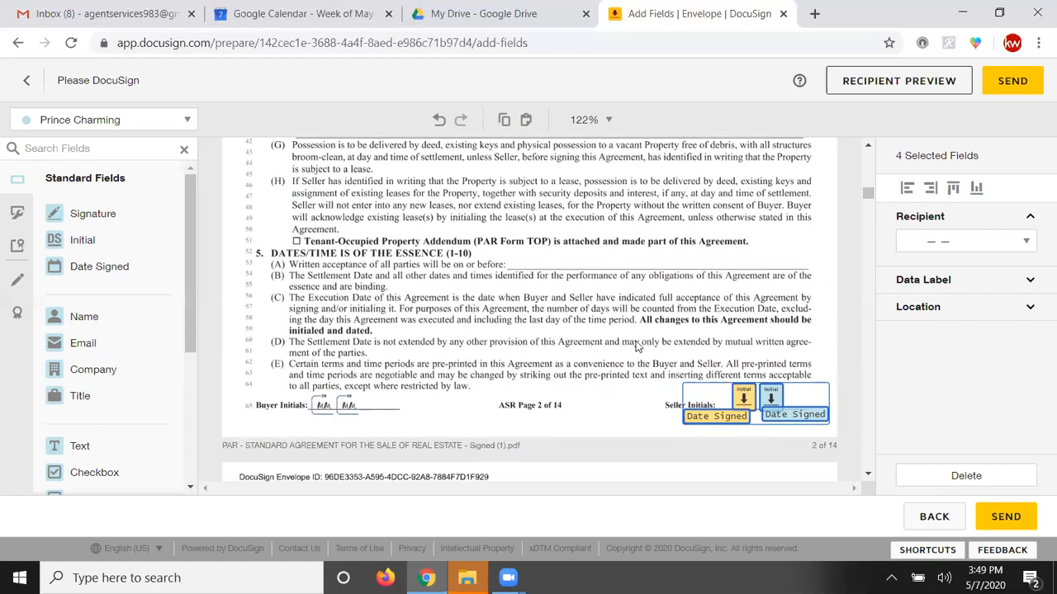
scroll(649, 342, down, 3)
scroll(677, 354, up, 1)
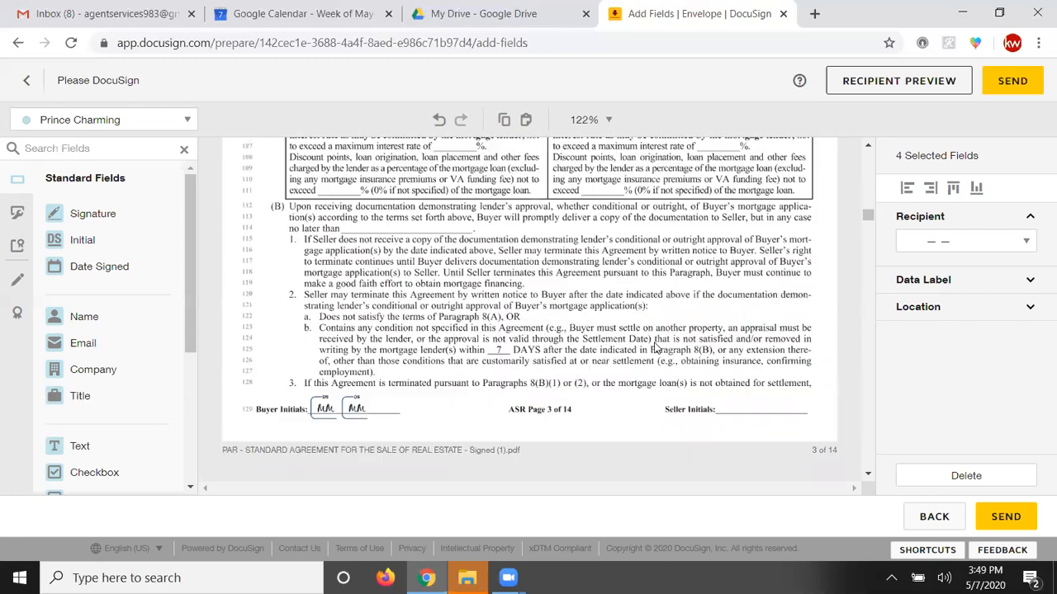
scroll(677, 360, down, 4)
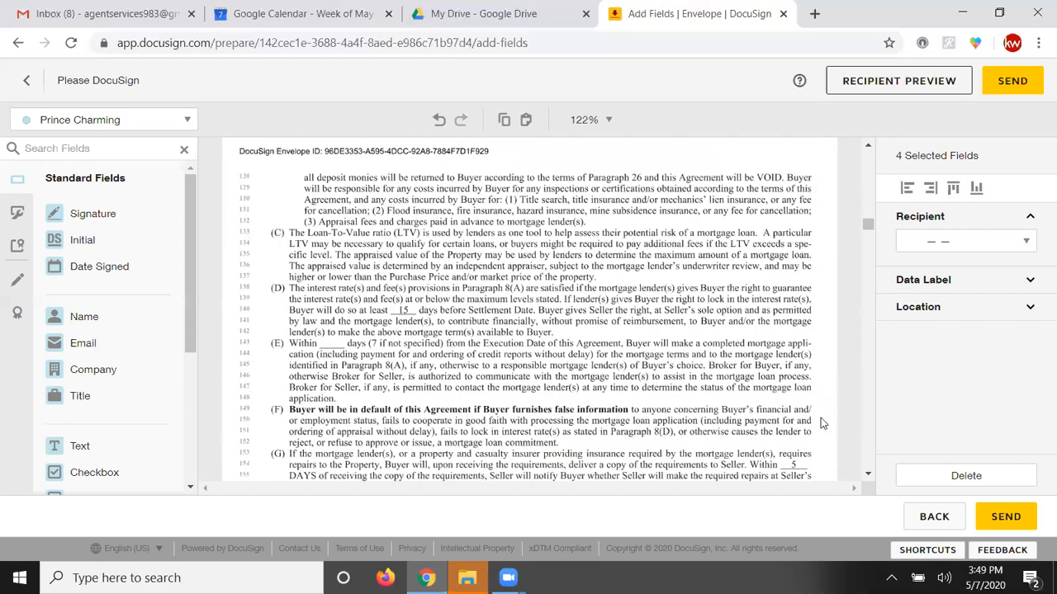
scroll(588, 357, up, 3)
scroll(589, 357, up, 3)
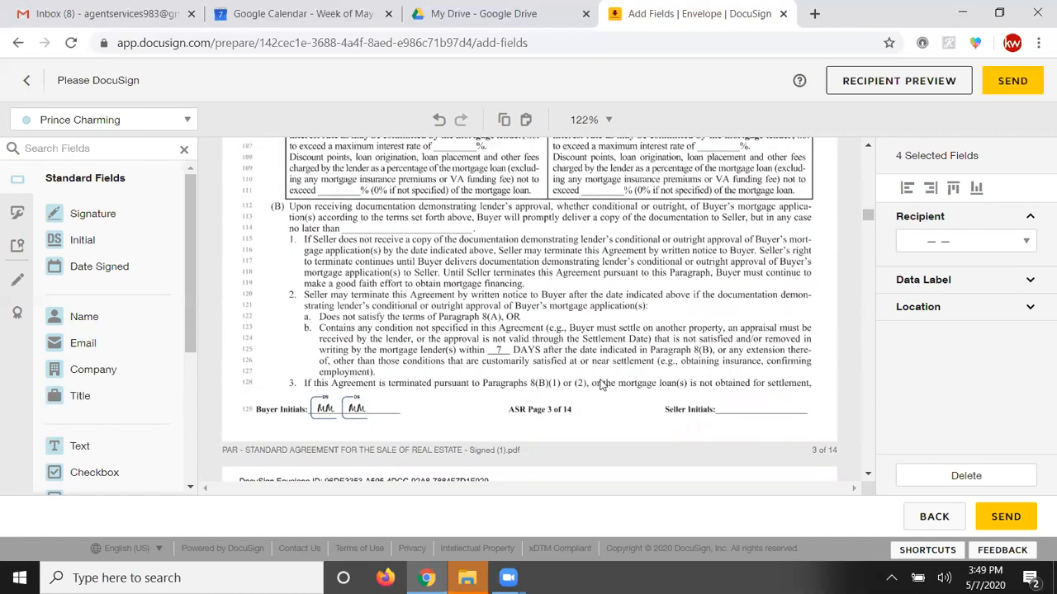
key(ctrl+v)
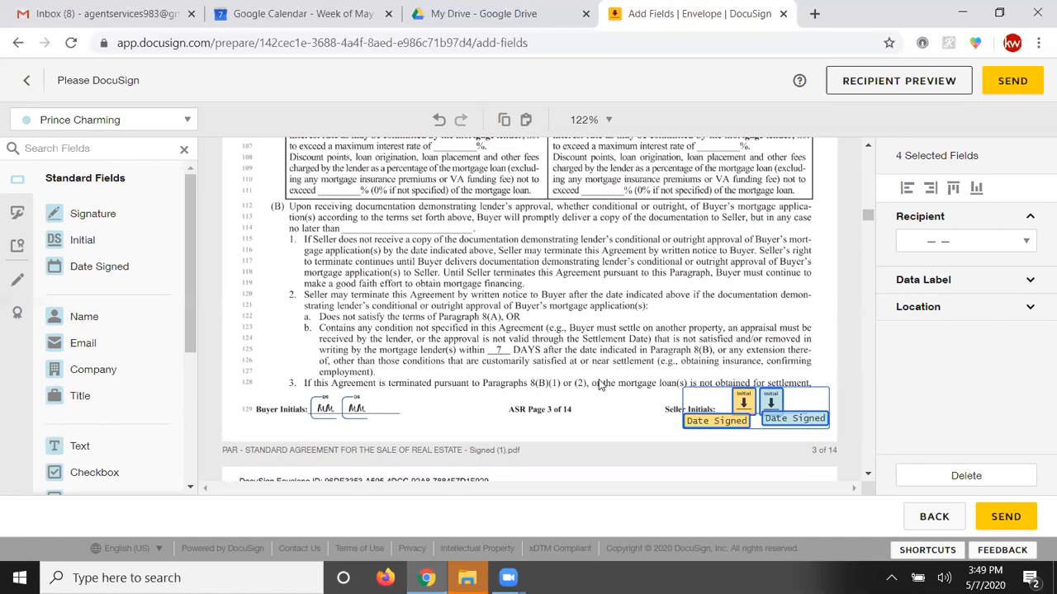
scroll(692, 372, down, 2)
scroll(691, 371, down, 15)
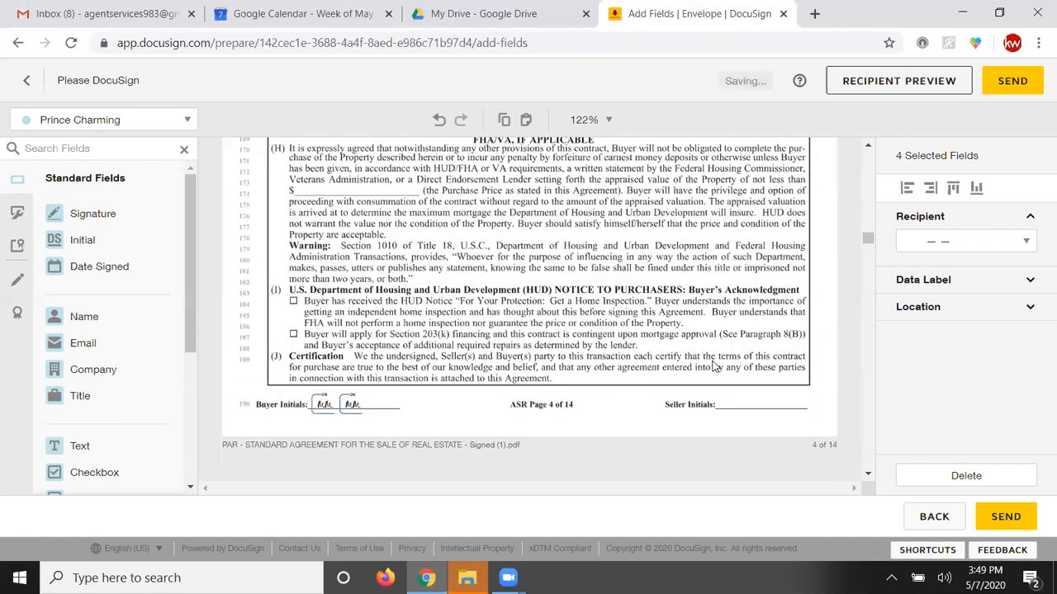
key(ctrl+v)
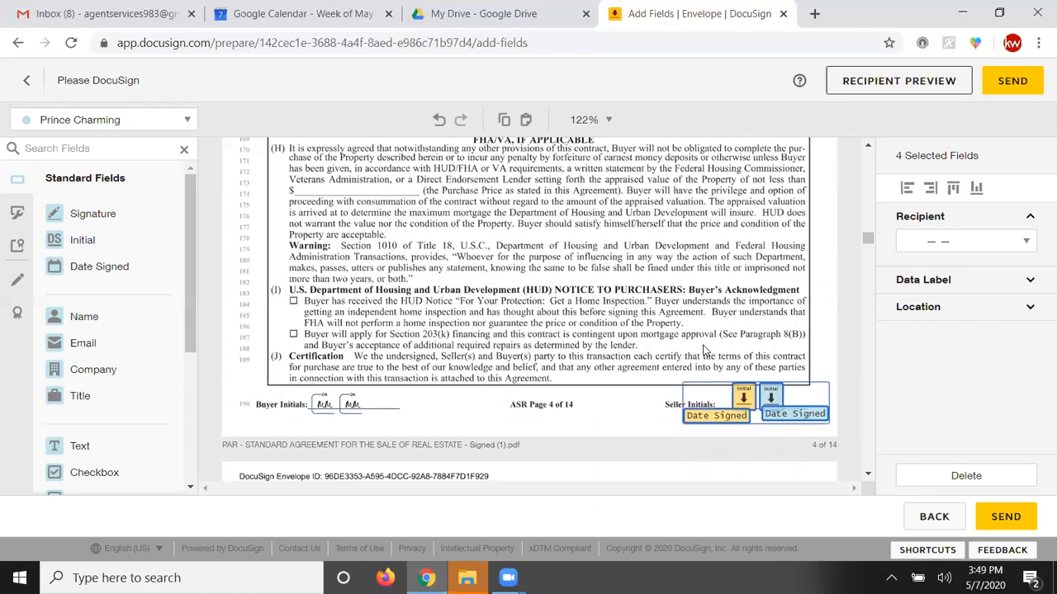
scroll(704, 348, down, 12)
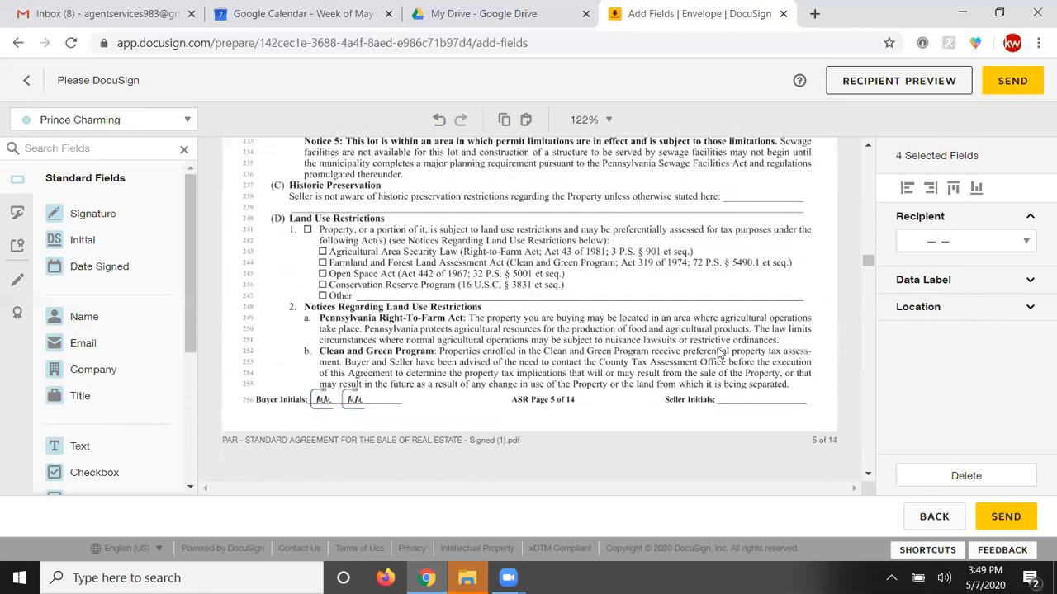
key(ctrl+v)
scroll(715, 401, down, 12)
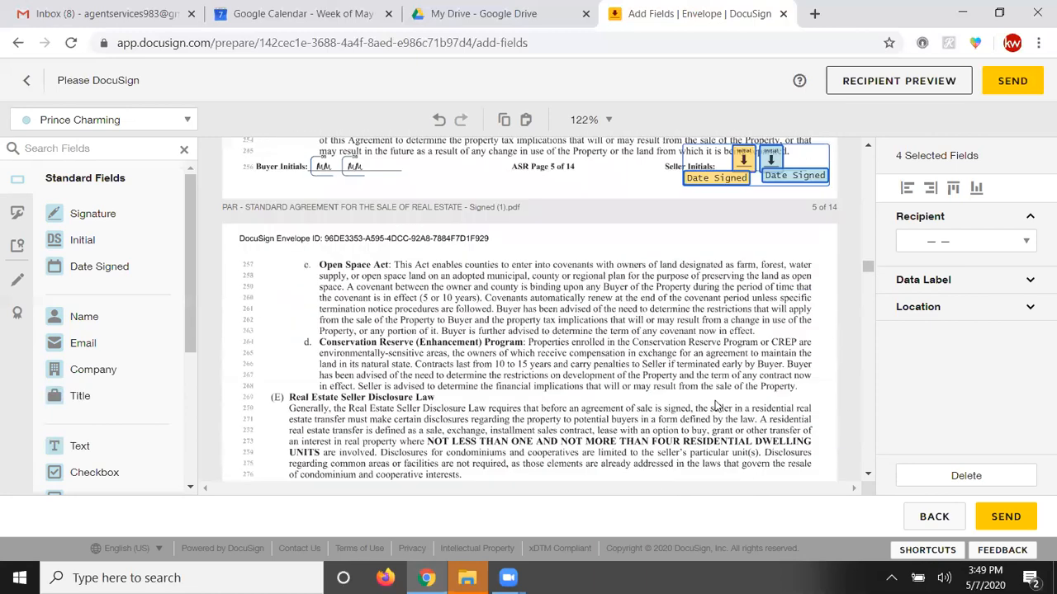
scroll(718, 393, up, 1)
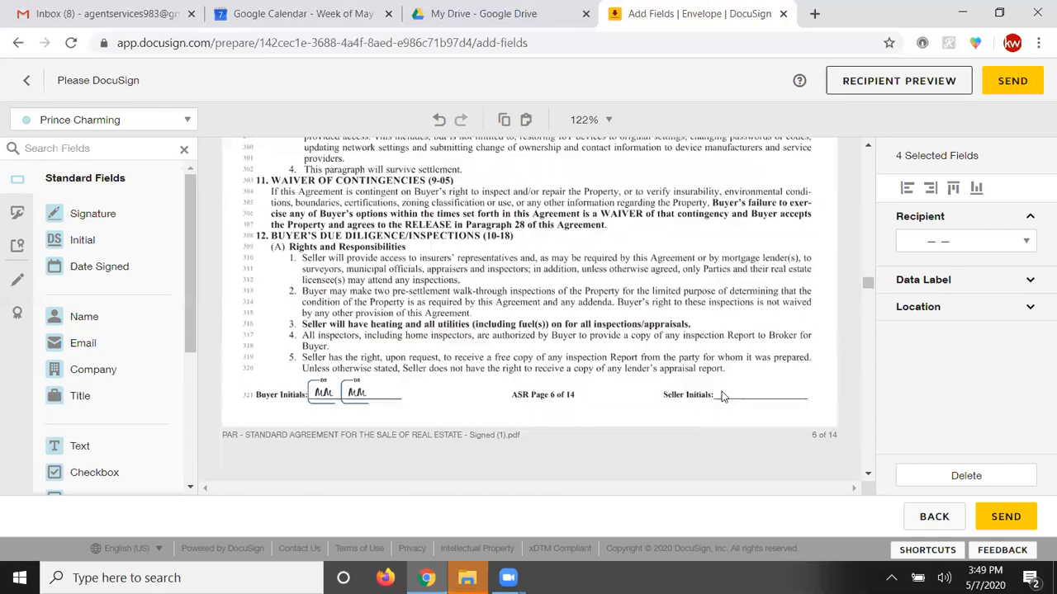
key(ctrl+v)
scroll(723, 395, down, 10)
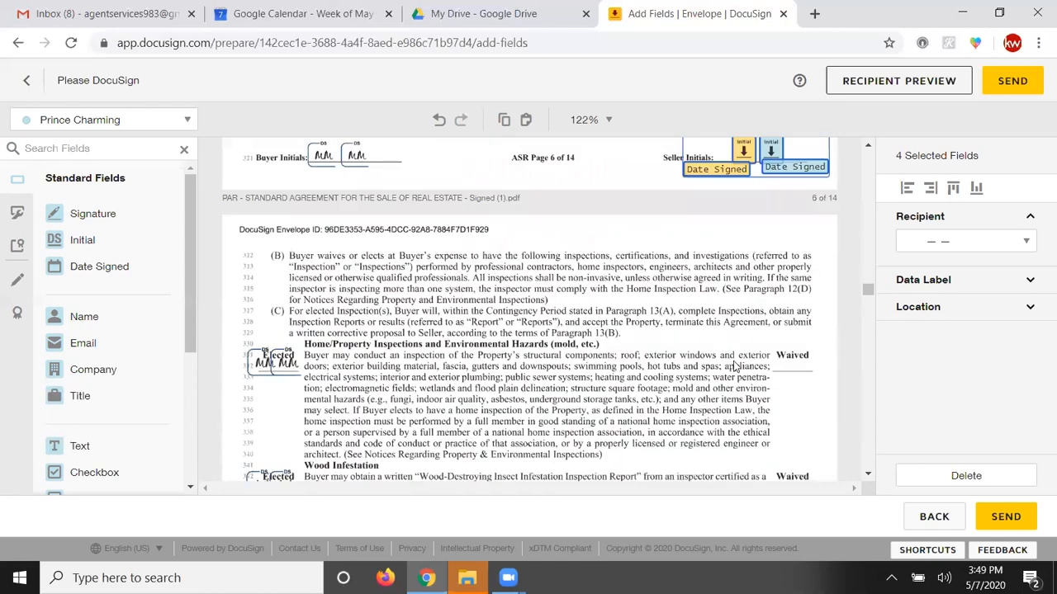
scroll(729, 352, up, 1)
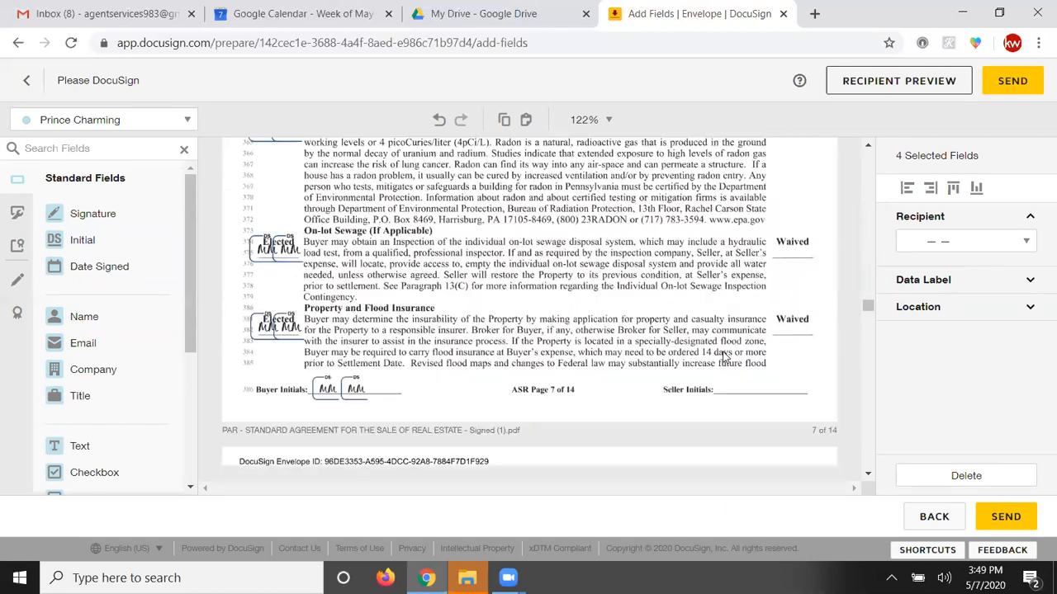
key(ctrl+v)
Paste the same seller field group onto the Seller Initials line of pages 8 through 13.
scroll(735, 347, down, 10)
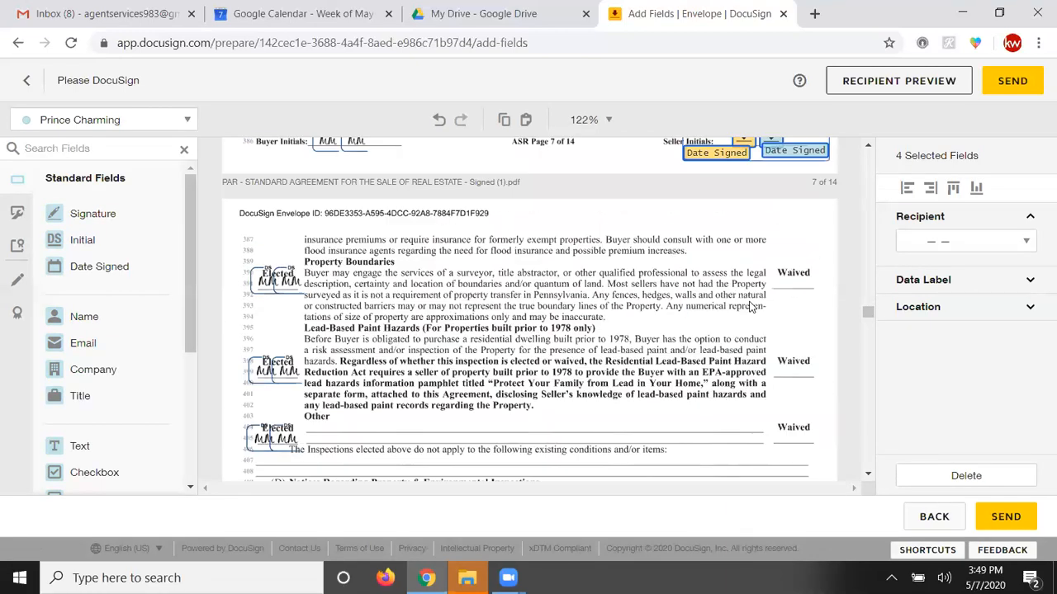
scroll(745, 324, down, 2)
scroll(746, 324, up, 1)
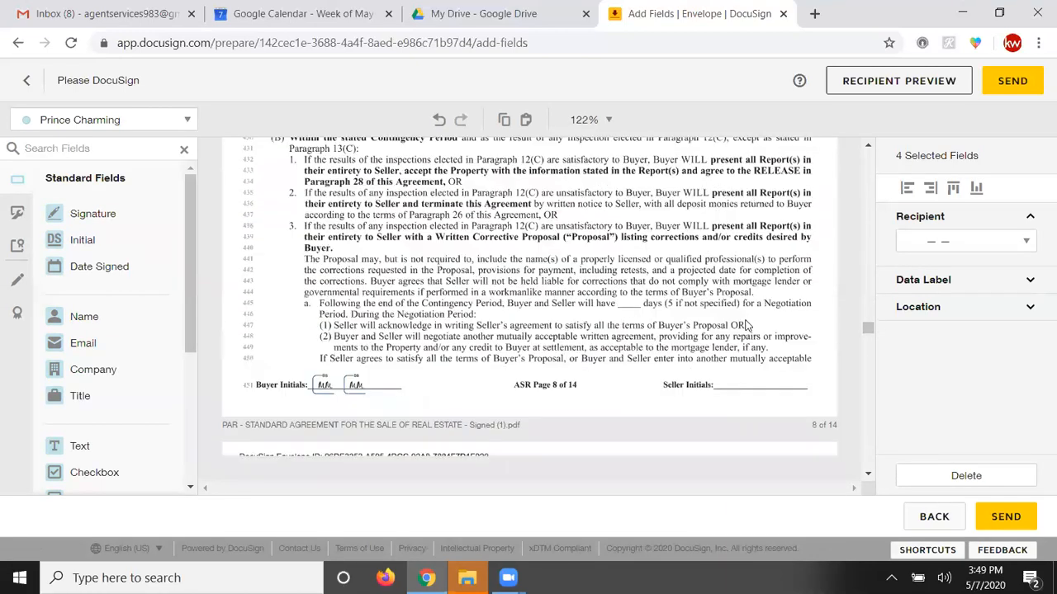
key(ctrl+v)
scroll(745, 325, down, 9)
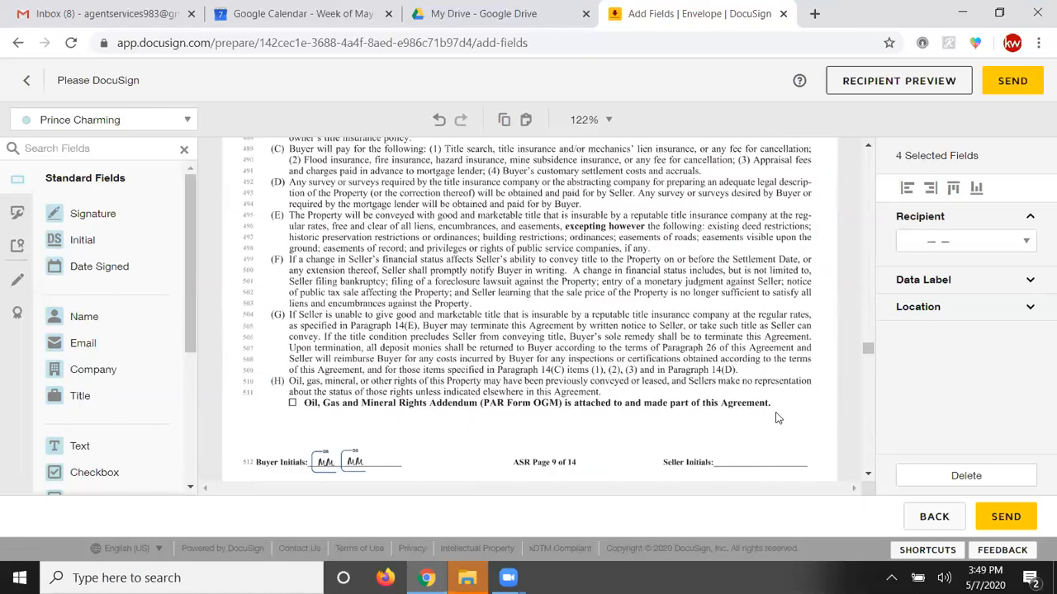
key(ctrl+v)
scroll(578, 368, down, 3)
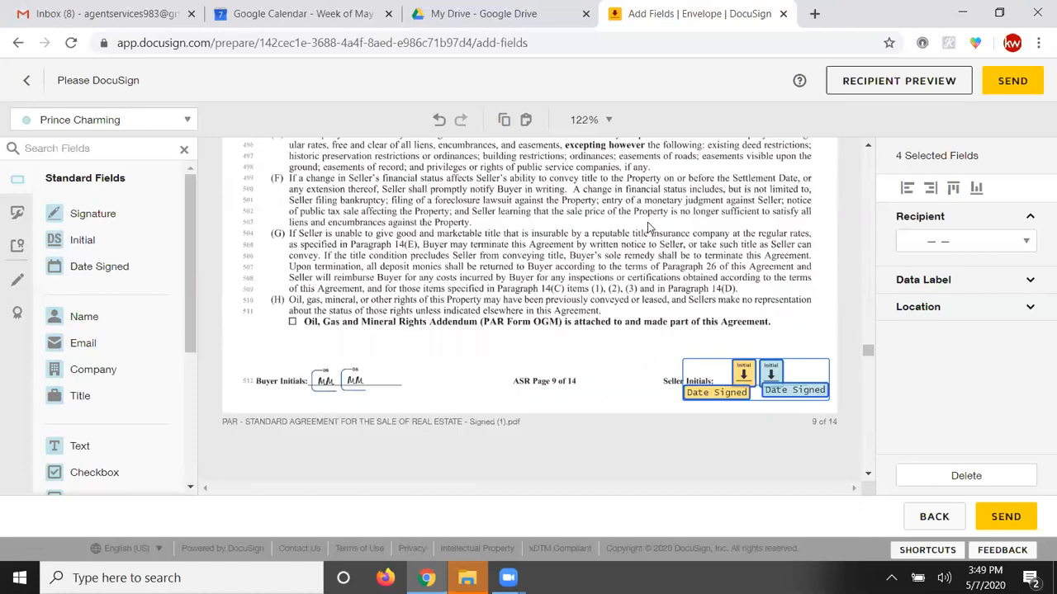
scroll(698, 284, down, 9)
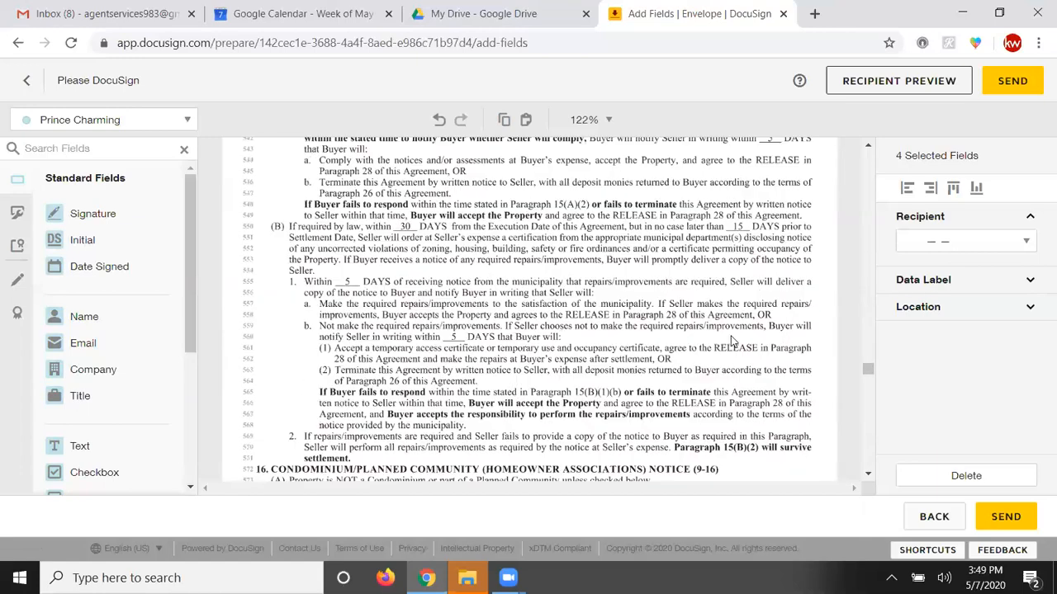
key(ctrl+v)
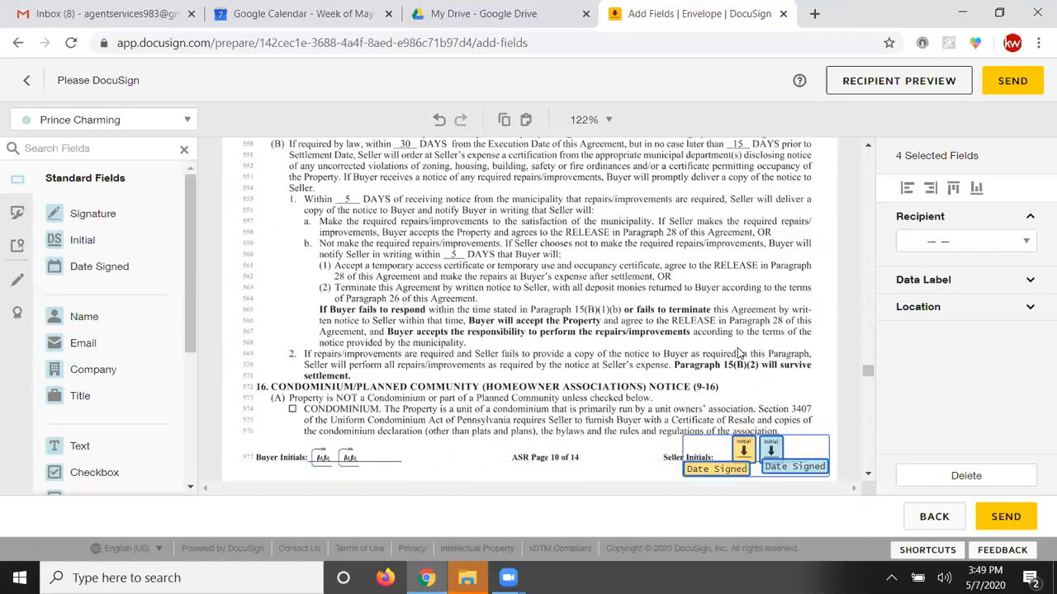
scroll(629, 357, down, 4)
scroll(652, 363, down, 10)
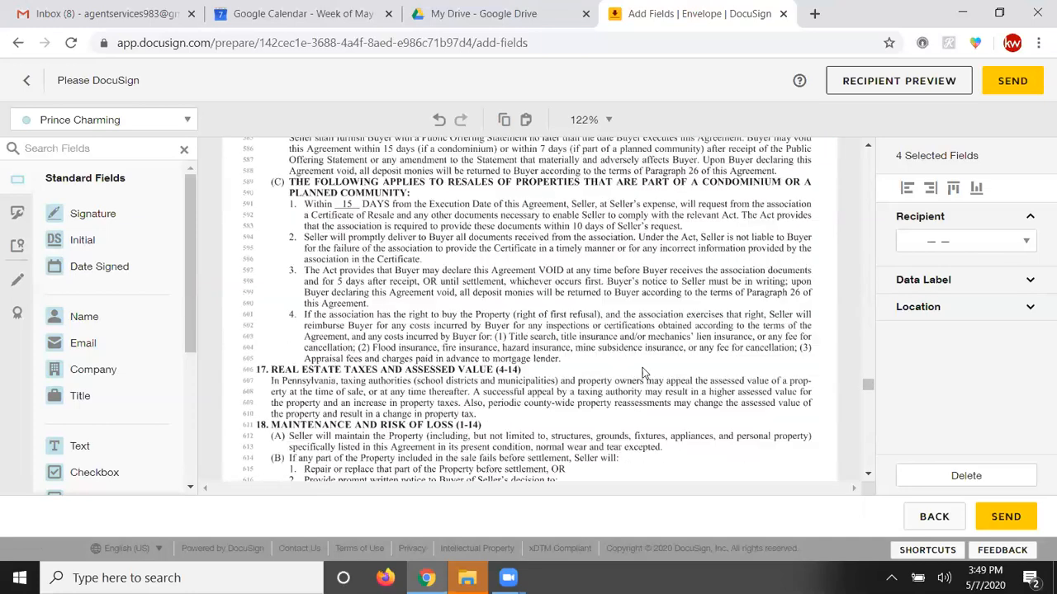
key(ctrl+v)
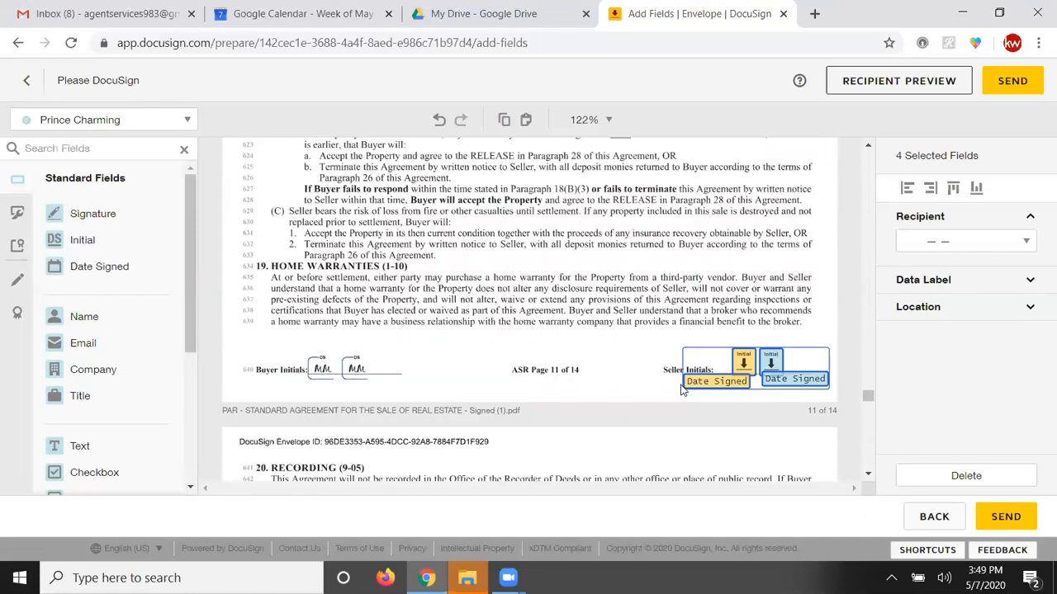
scroll(743, 364, down, 8)
scroll(751, 352, down, 5)
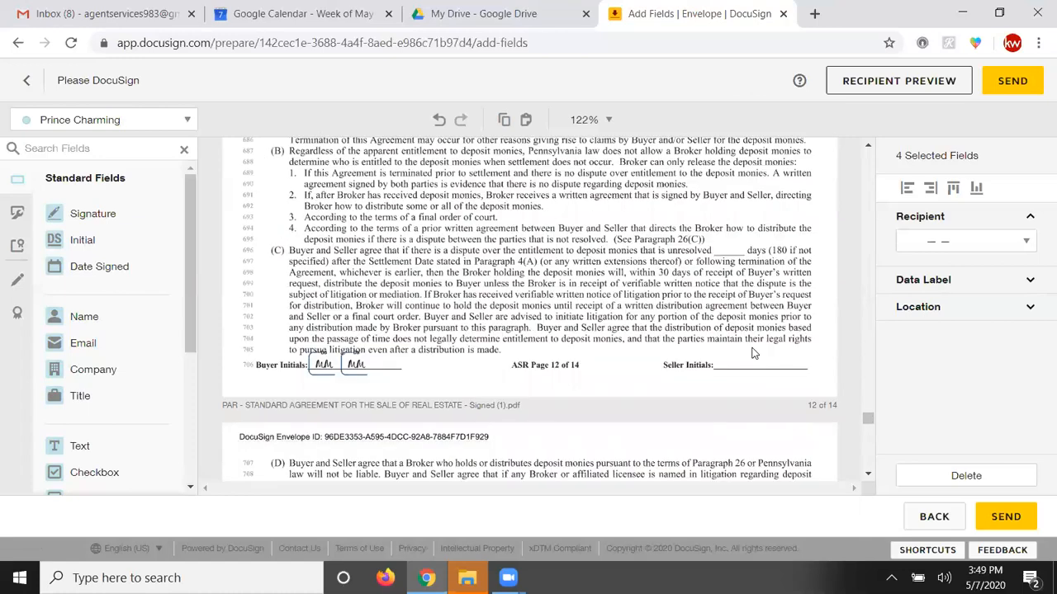
key(ctrl+v)
scroll(747, 353, down, 6)
scroll(741, 355, down, 5)
key(ctrl+v)
scroll(424, 207, down, 8)
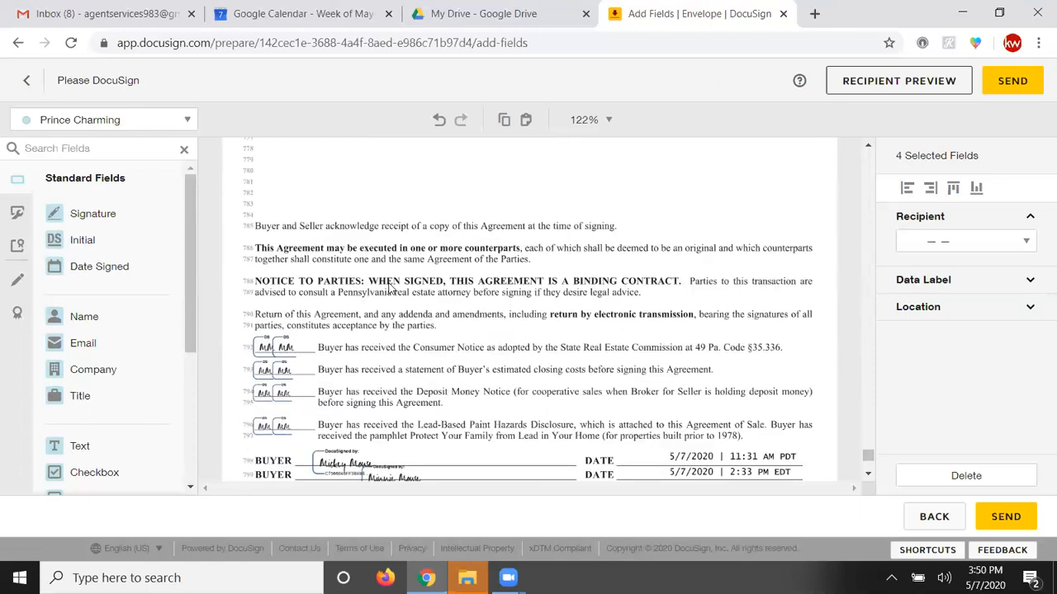
scroll(441, 320, down, 3)
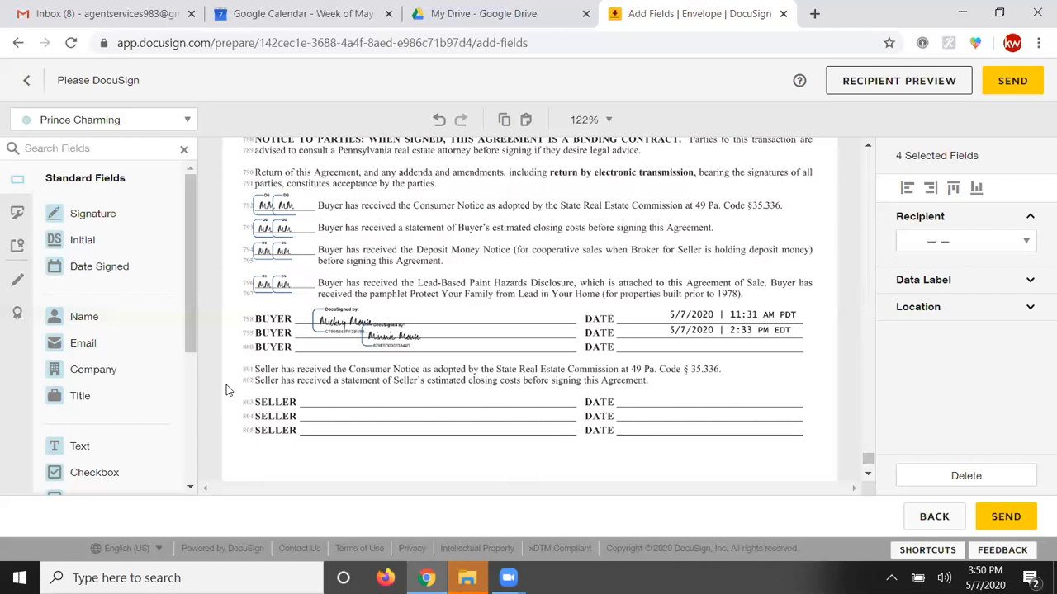
Add a Signature and Date Signed field for the first seller on page 14's first SELLER line.
click(106, 121)
click(94, 149)
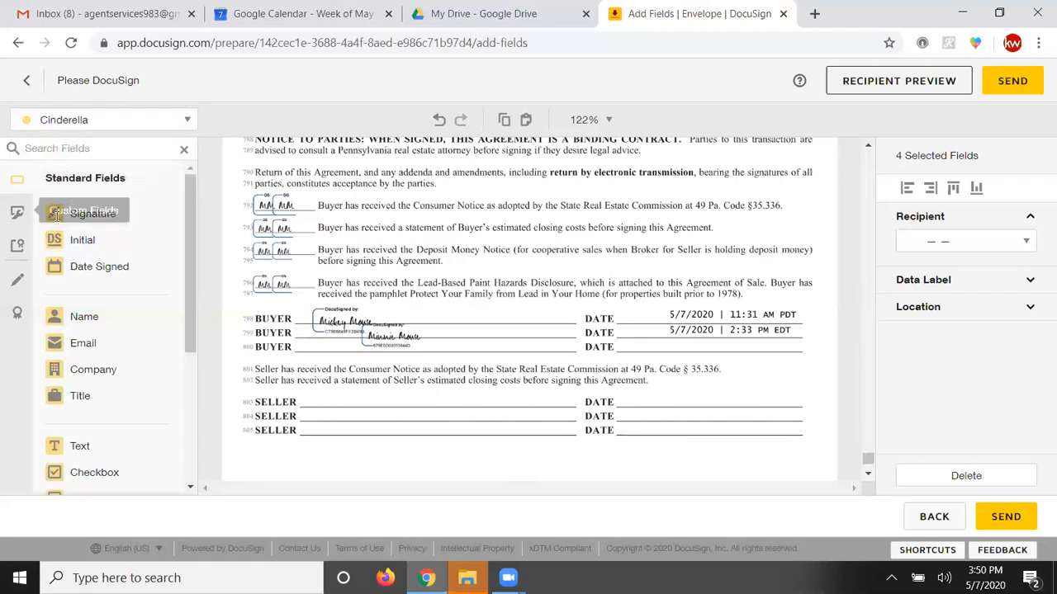
mouse_move(58, 213)
mouse_down()
mouse_move(241, 262)
mouse_move(317, 401)
mouse_move(378, 393)
mouse_up()
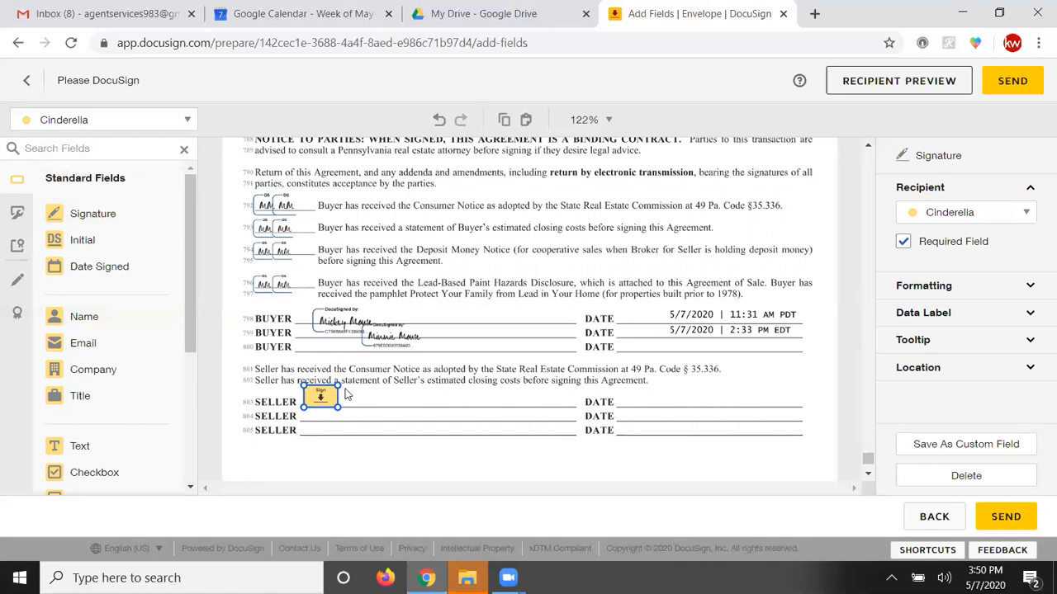
drag(74, 269, 631, 382)
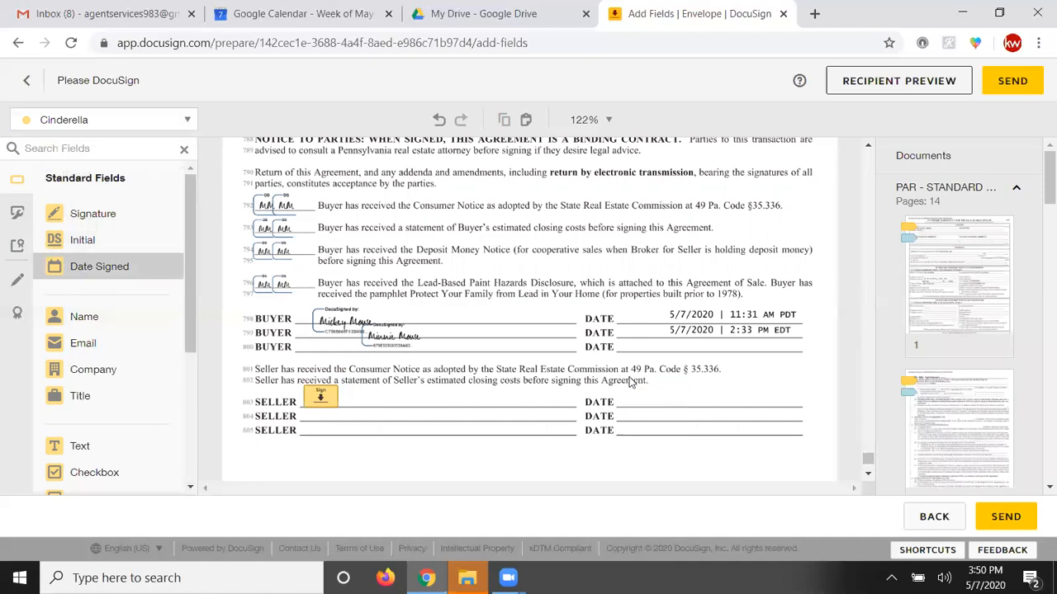
Add a Signature and Date Signed field for the second seller on the second SELLER line.
click(62, 121)
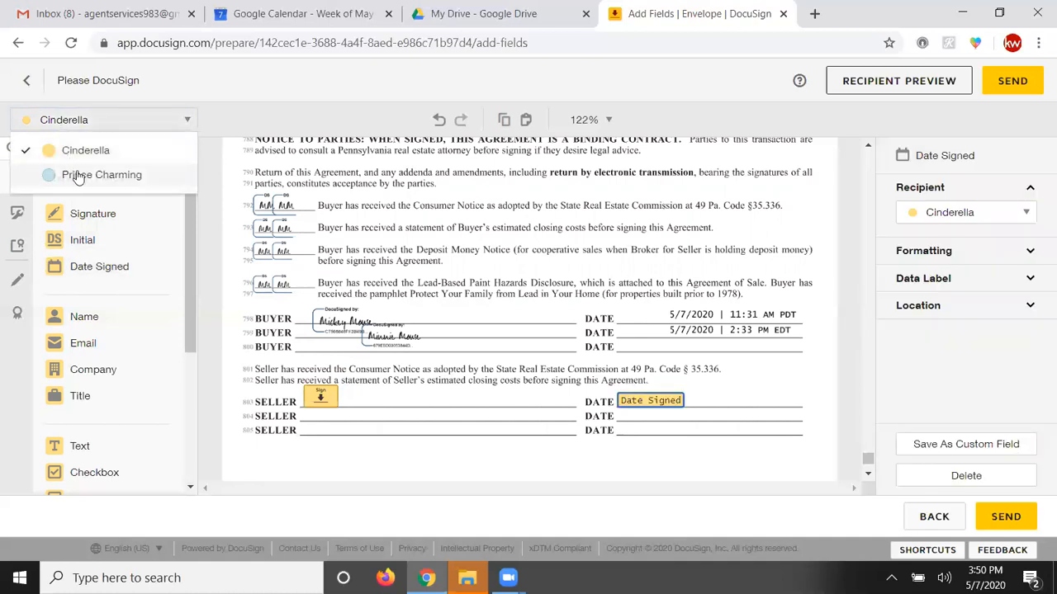
click(71, 173)
mouse_move(151, 230)
mouse_down()
mouse_move(363, 406)
mouse_move(340, 413)
mouse_up()
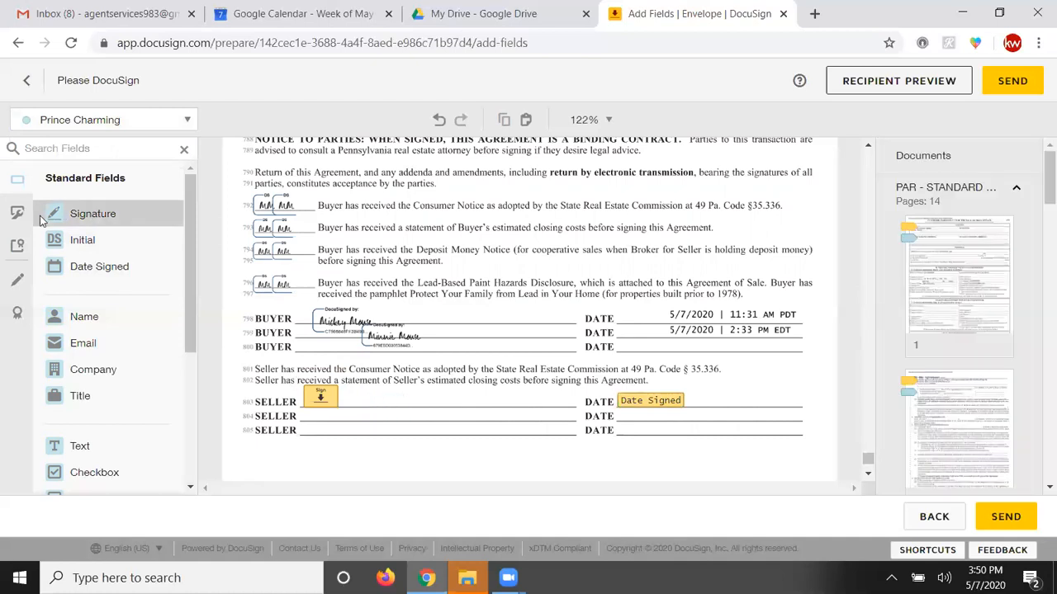
drag(73, 276, 630, 416)
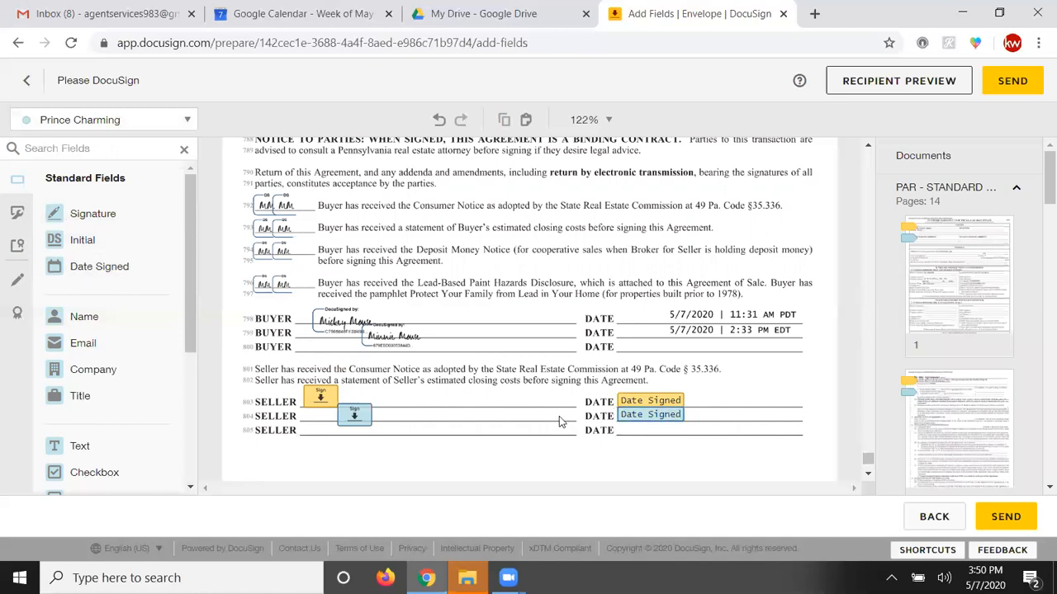
scroll(559, 429, down, 1)
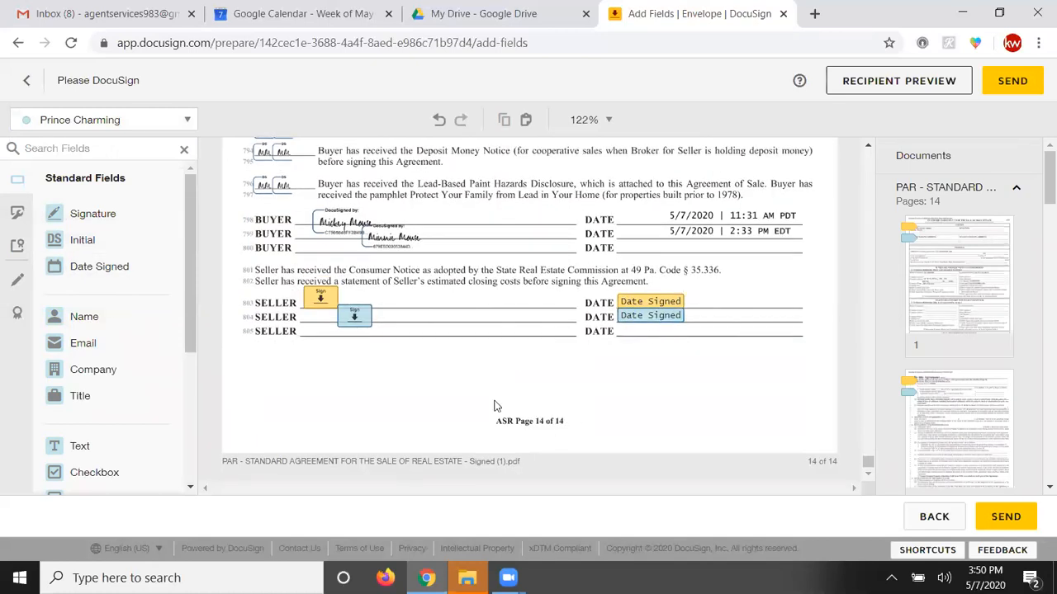
Send the AOS 123 Enchanted Way 5/7/20 envelope, then view the room's Documents tab.
click(1007, 81)
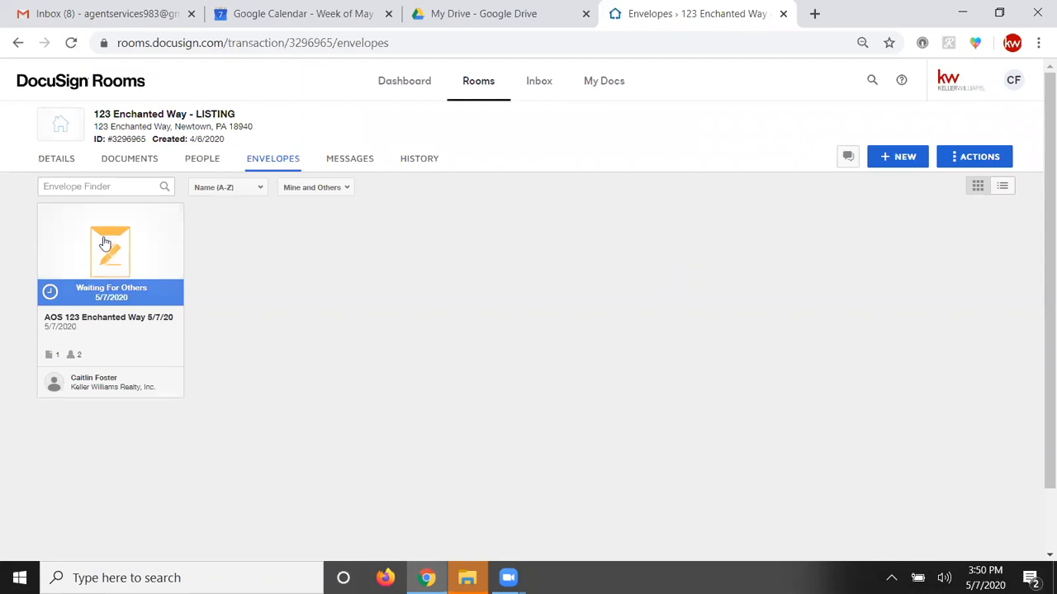
click(130, 160)
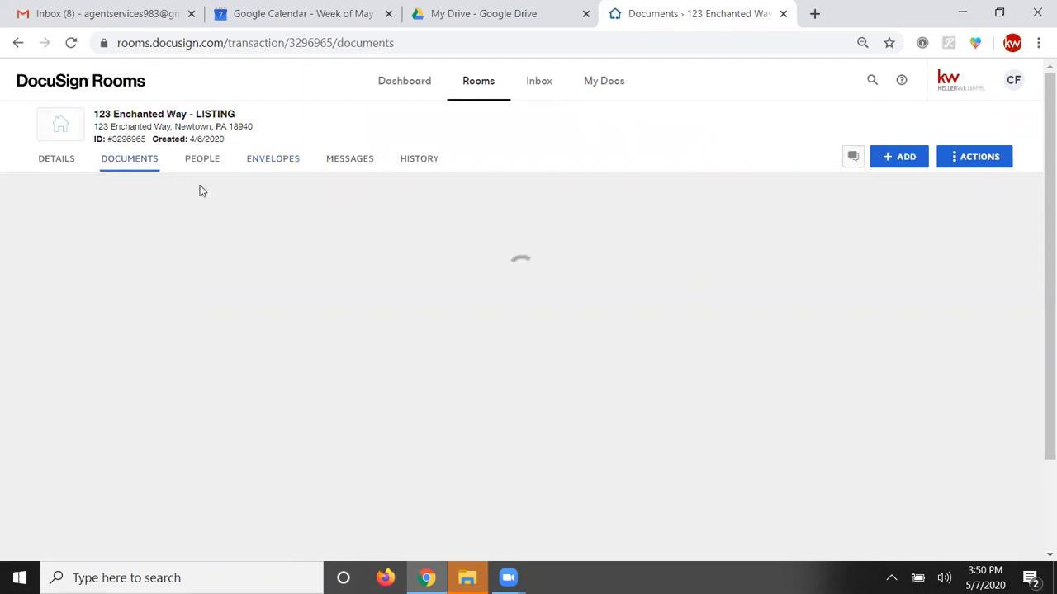
Archive the signed PAR Standard Agreement PDF from Room Docs and confirm.
scroll(54, 374, down, 5)
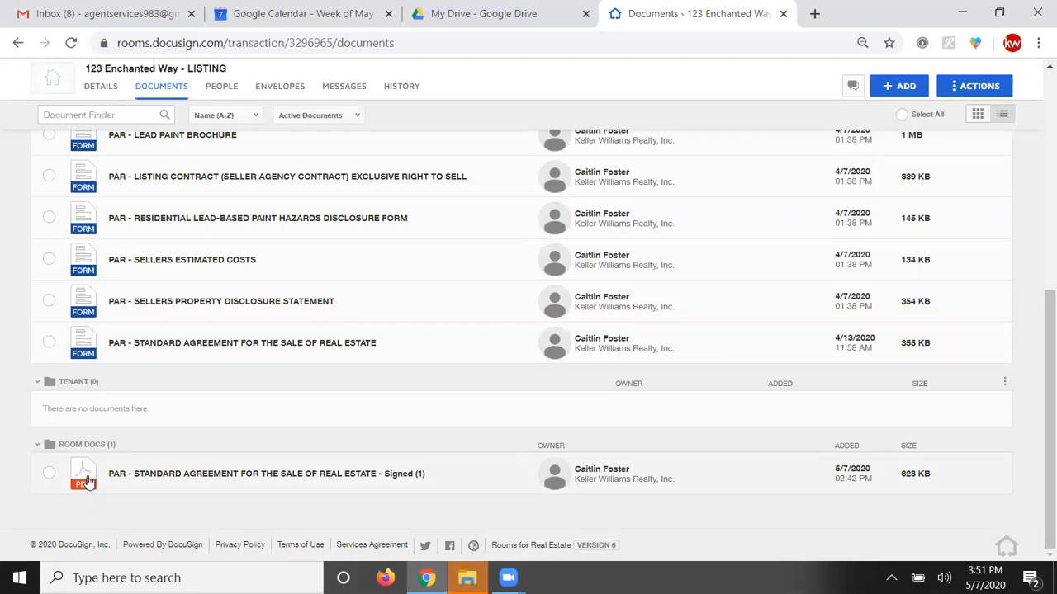
right_click(226, 477)
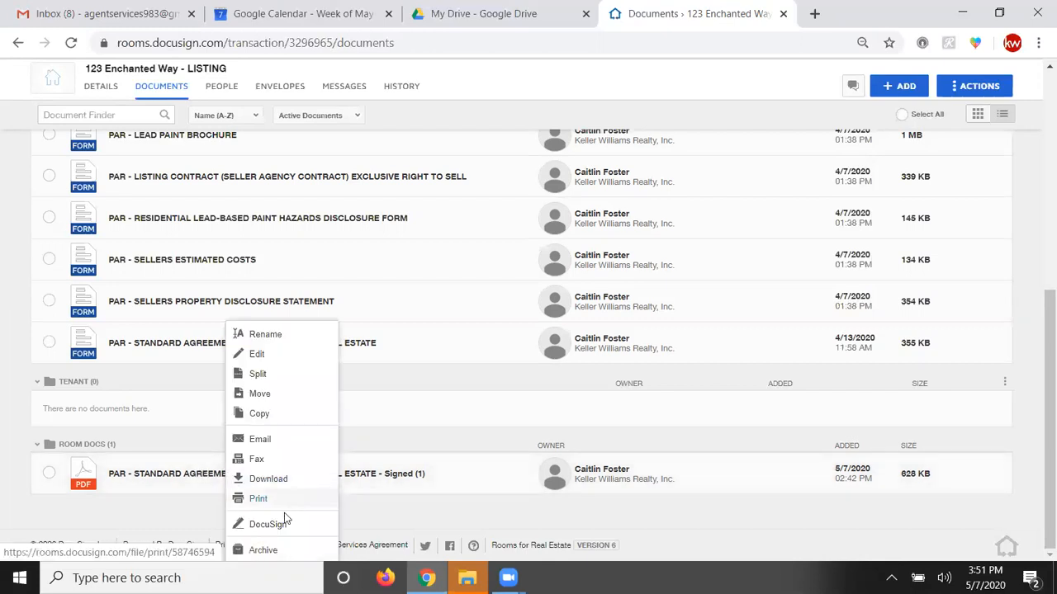
click(269, 548)
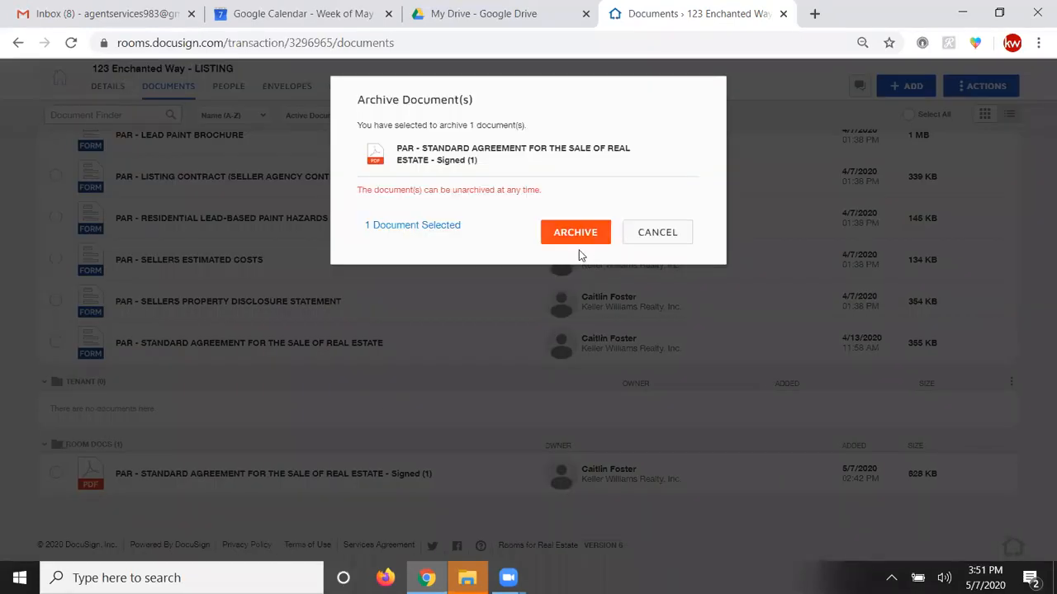
click(575, 234)
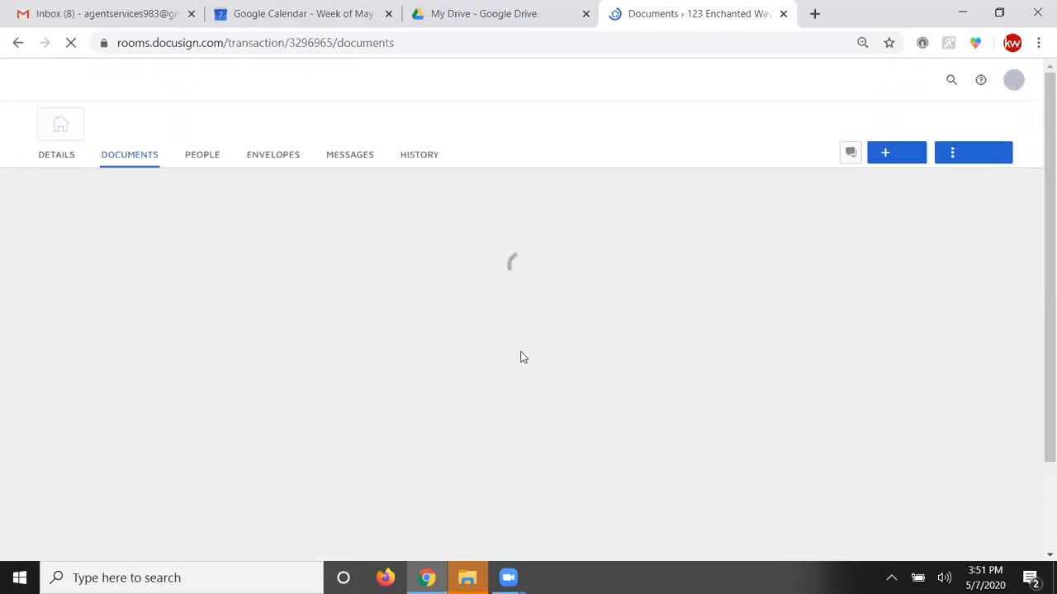
scroll(177, 217, down, 6)
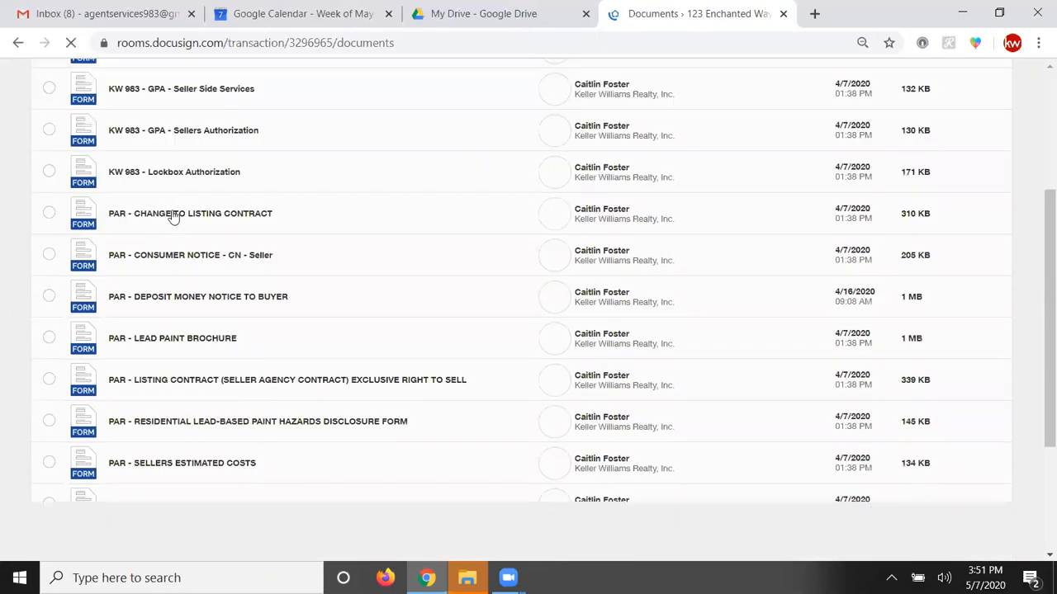